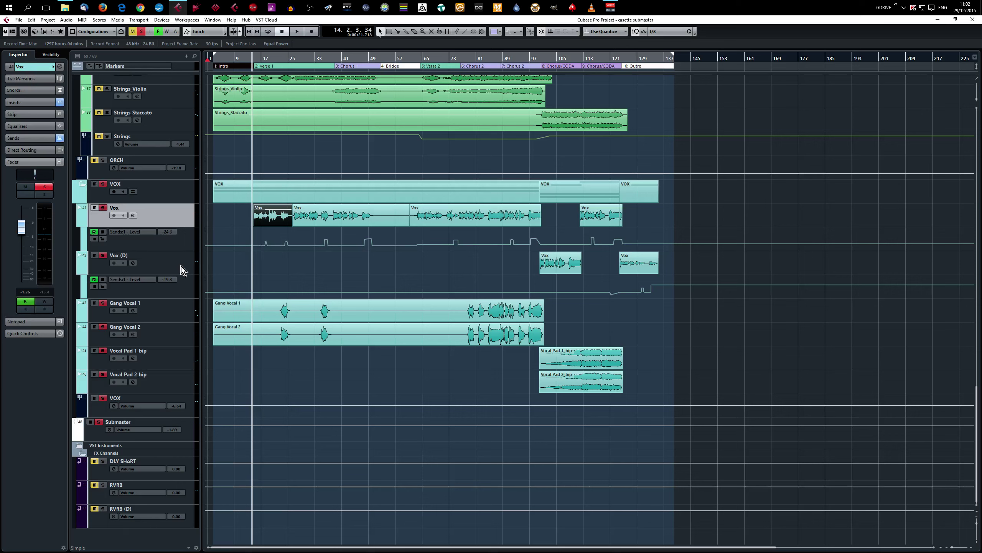
Step: Go through the Vox (D) and Gang Vocal tracks, select both Gang Vocal tracks together and show their basic track settings
{"action": "left_click", "coordinate": [175, 269]}
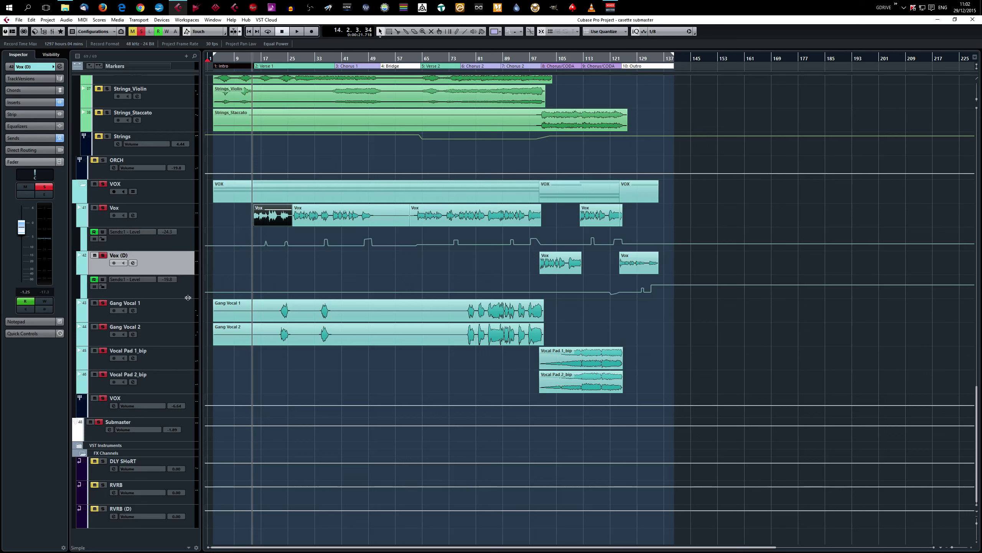
{"action": "left_click", "coordinate": [182, 313]}
{"action": "left_click", "coordinate": [173, 340]}
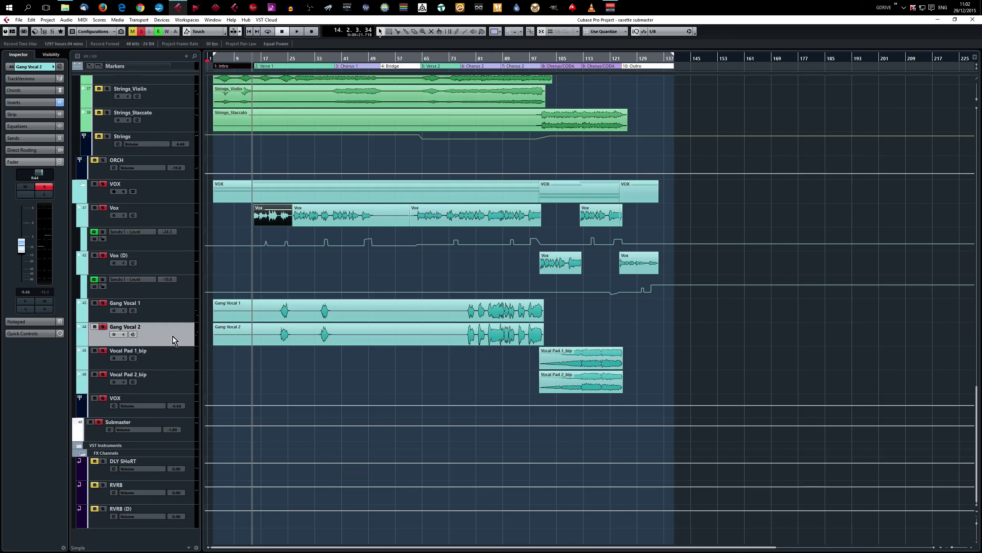
{"action": "left_click", "coordinate": [179, 315]}
{"action": "left_click", "coordinate": [179, 336], "text": "shift"}
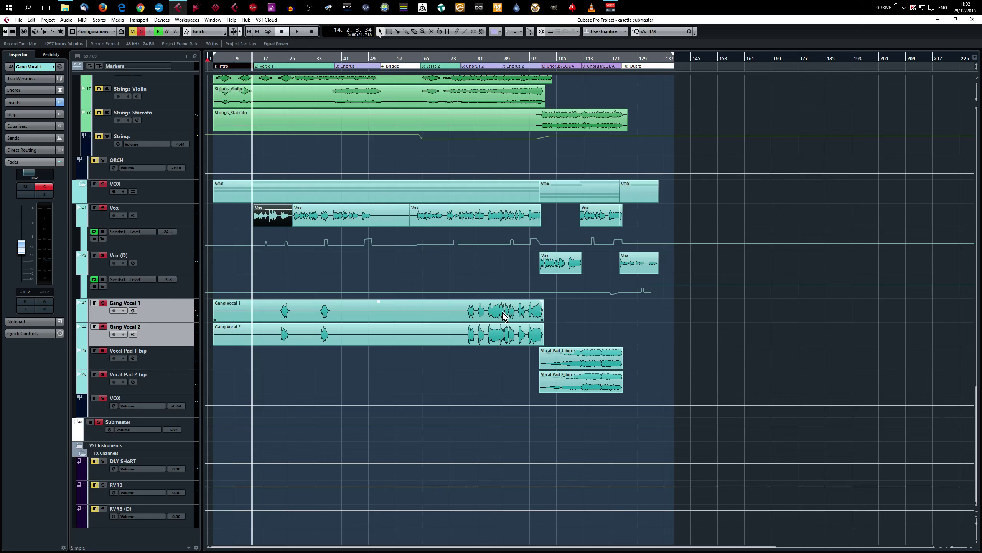
{"action": "left_click", "coordinate": [27, 68]}
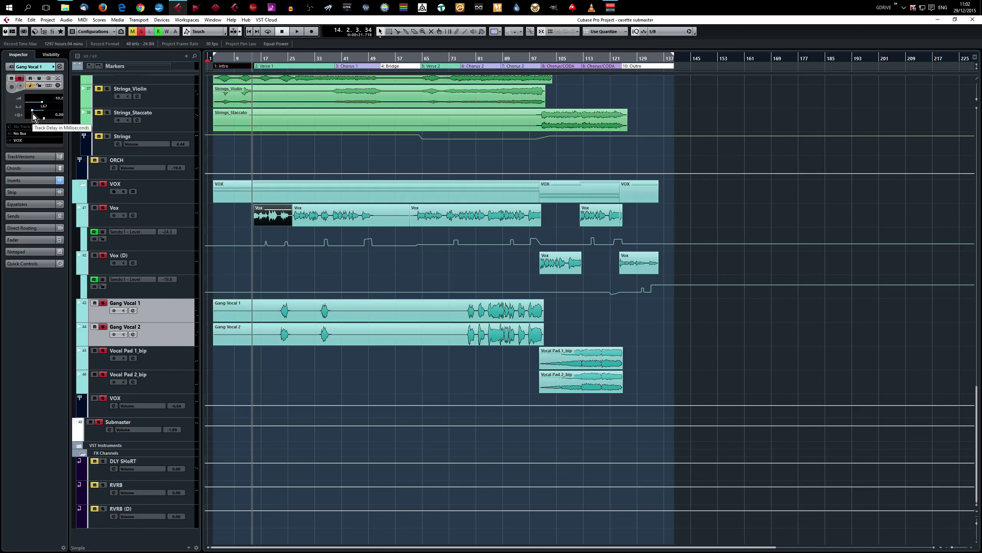
Step: Check the two Vocal Pad tracks and play the song from about bar 113, unsoloing the lead Vox during playback
{"action": "left_click", "coordinate": [183, 362]}
{"action": "left_click", "coordinate": [182, 385]}
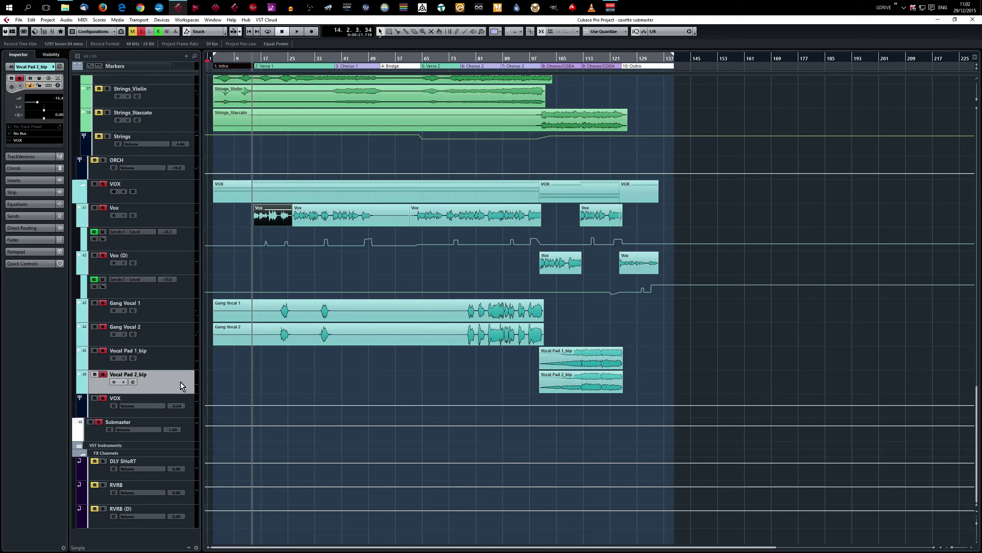
{"action": "left_click", "coordinate": [586, 57]}
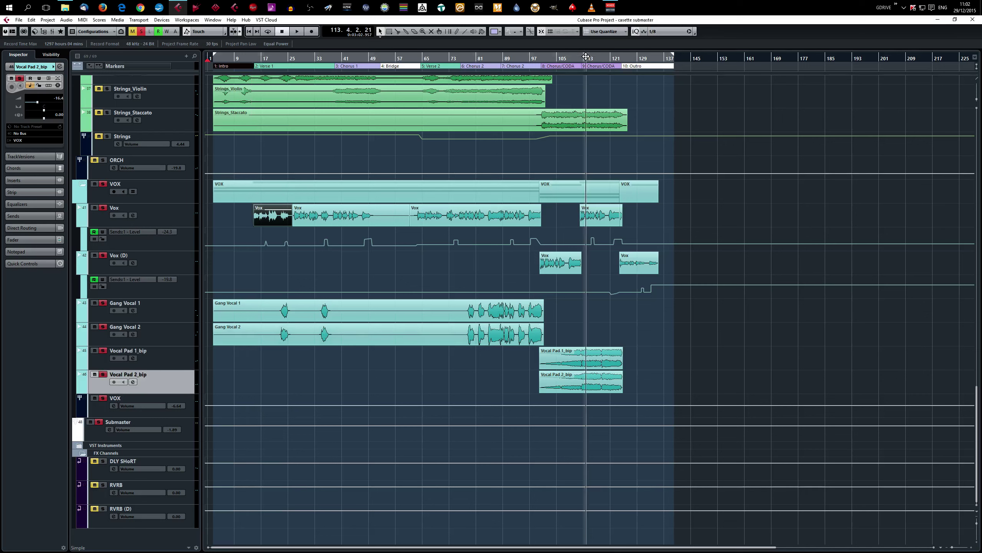
{"action": "key", "text": "space"}
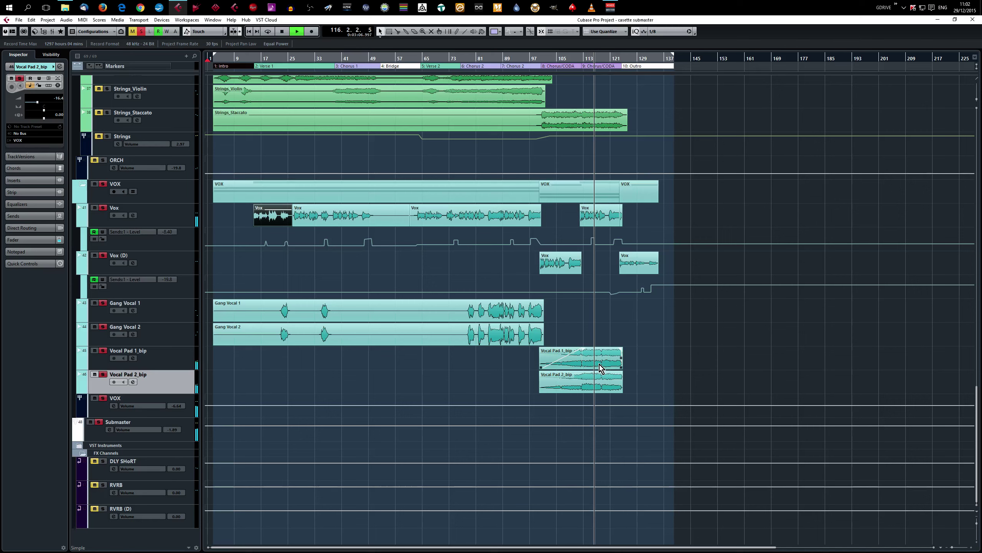
{"action": "left_click", "coordinate": [103, 208]}
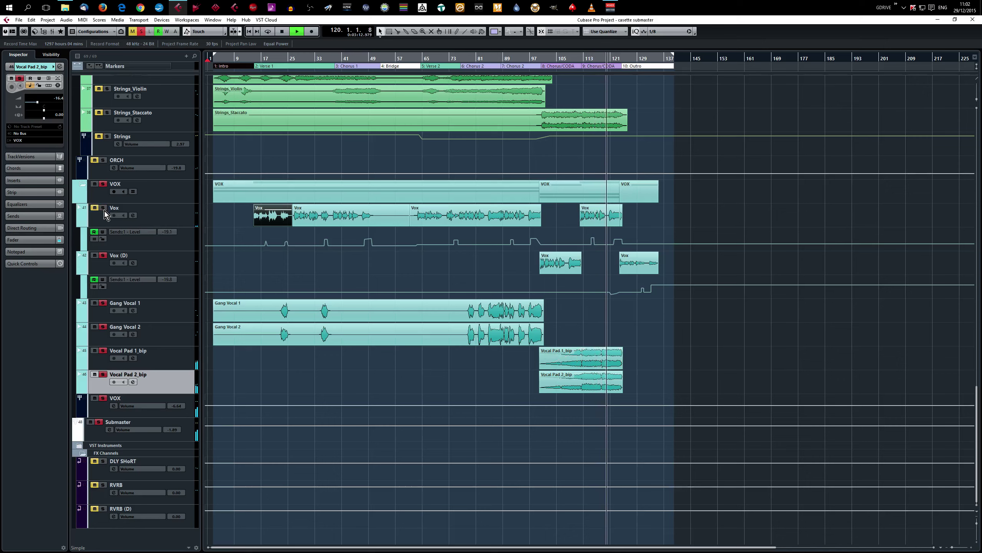
{"action": "key", "text": "space"}
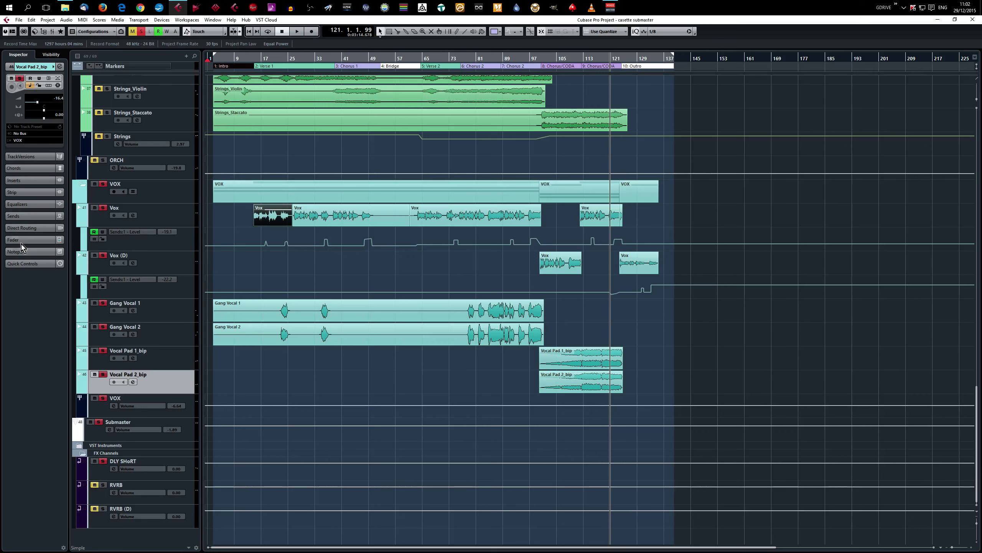
Step: Show the sends of the Vox track and play from bar 21 to hear its automated DLY SHoRT send level
{"action": "left_click", "coordinate": [159, 243]}
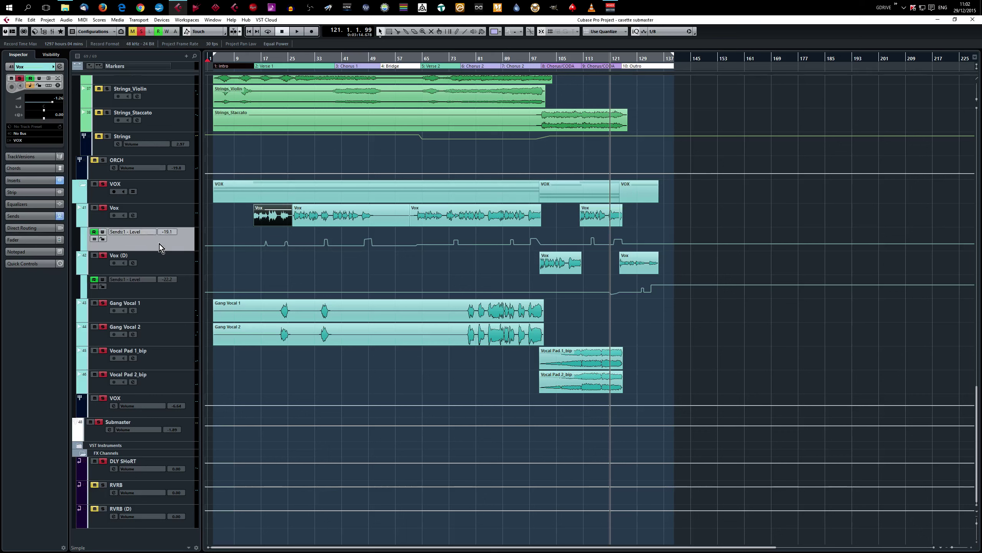
{"action": "left_click", "coordinate": [13, 217]}
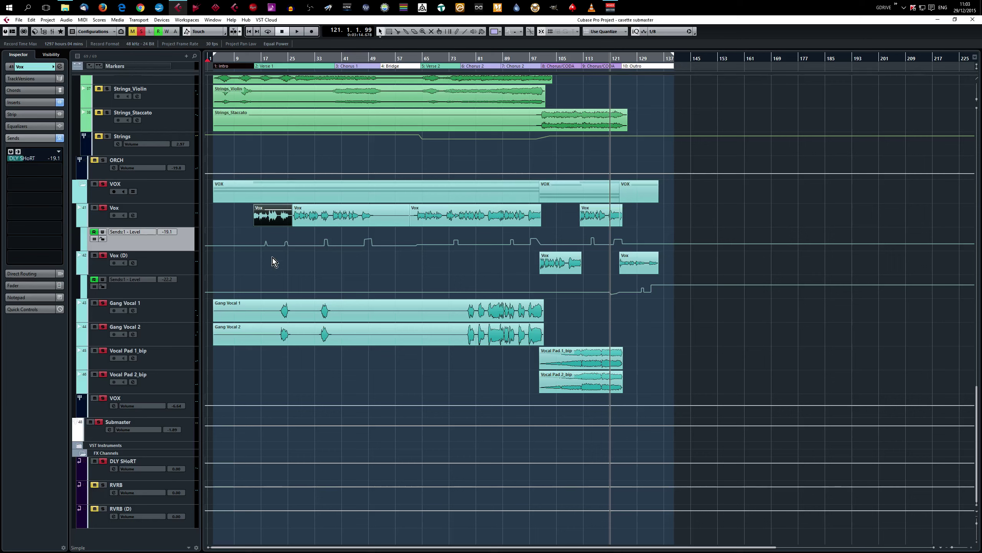
{"action": "left_click", "coordinate": [275, 58]}
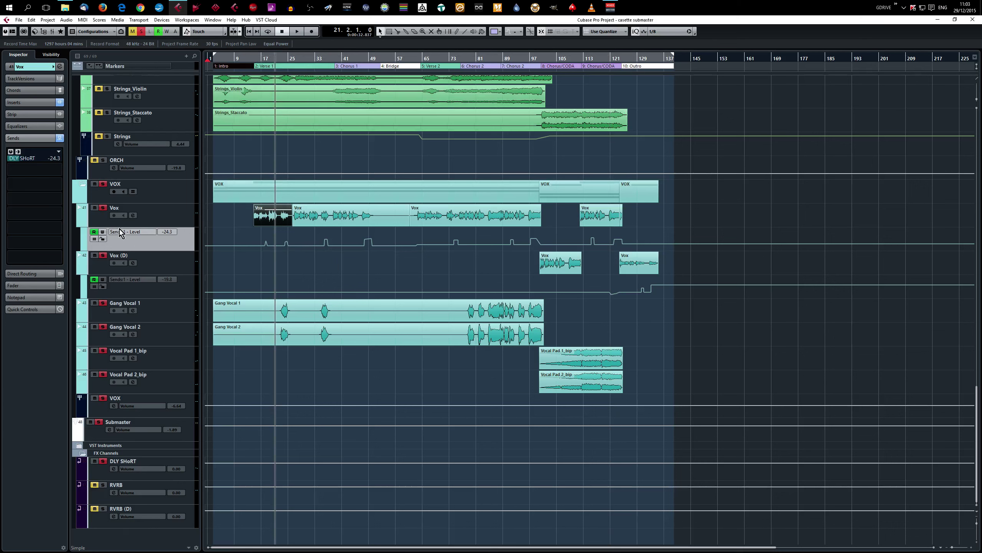
{"action": "key", "text": "space"}
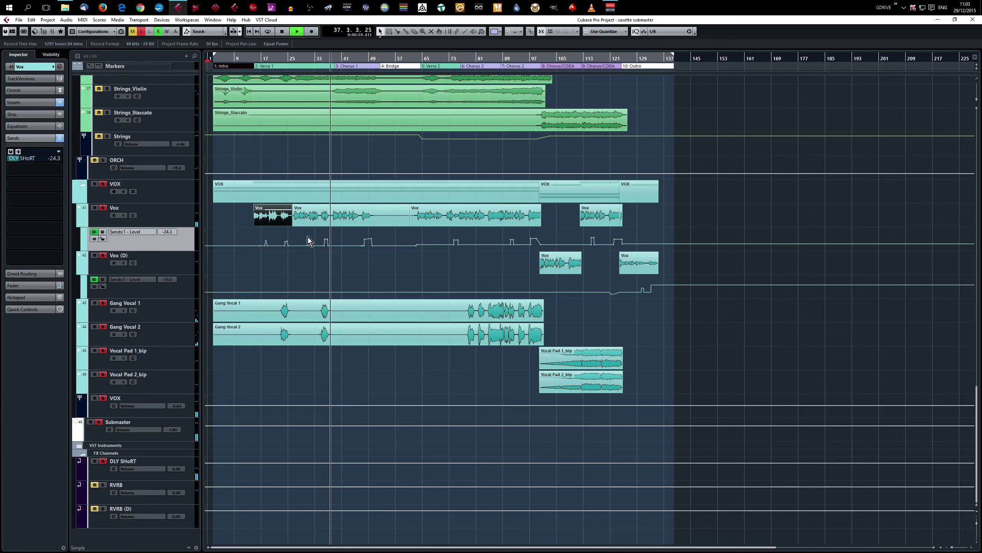
{"action": "key", "text": "space"}
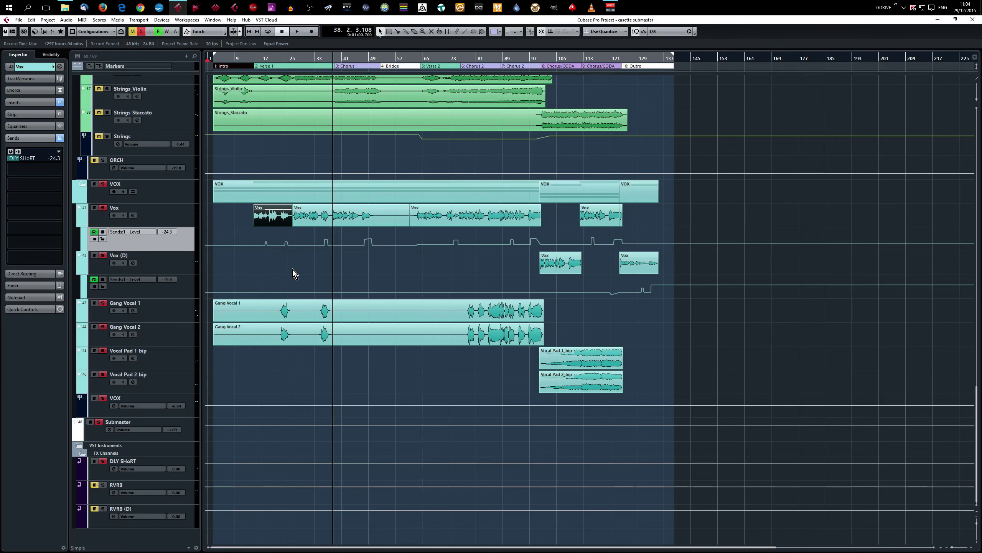
{"action": "scroll", "coordinate": [293, 273], "scroll_direction": "up", "scroll_amount": 6}
{"action": "scroll", "coordinate": [292, 272], "scroll_direction": "down", "scroll_amount": 3}
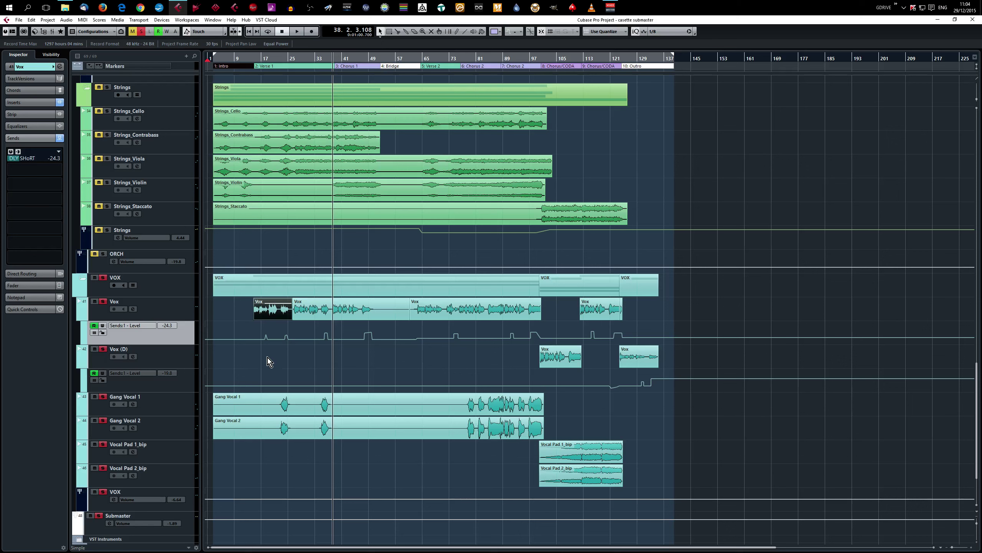
{"action": "scroll", "coordinate": [270, 362], "scroll_direction": "up", "scroll_amount": 6}
{"action": "scroll", "coordinate": [270, 362], "scroll_direction": "down", "scroll_amount": 6}
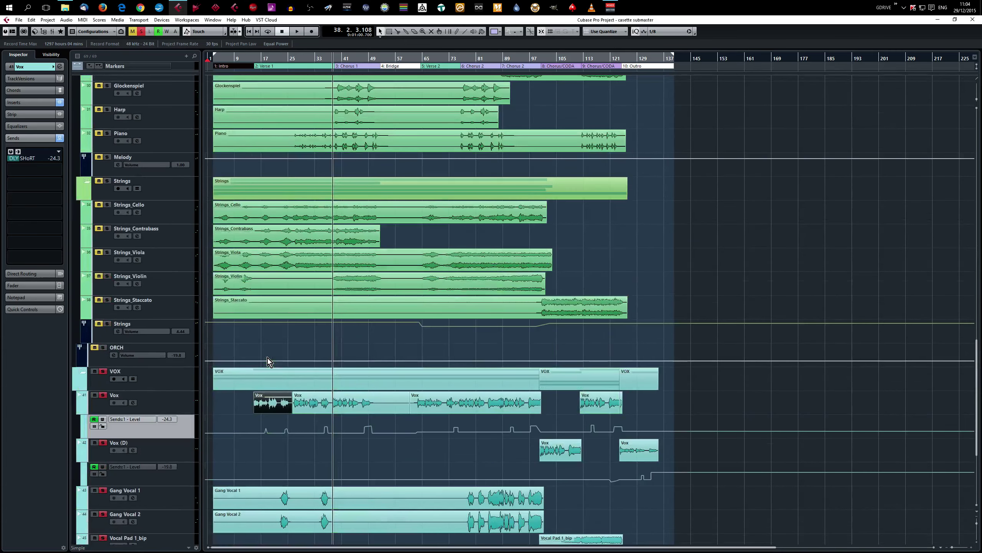
{"action": "scroll", "coordinate": [269, 362], "scroll_direction": "down", "scroll_amount": 4}
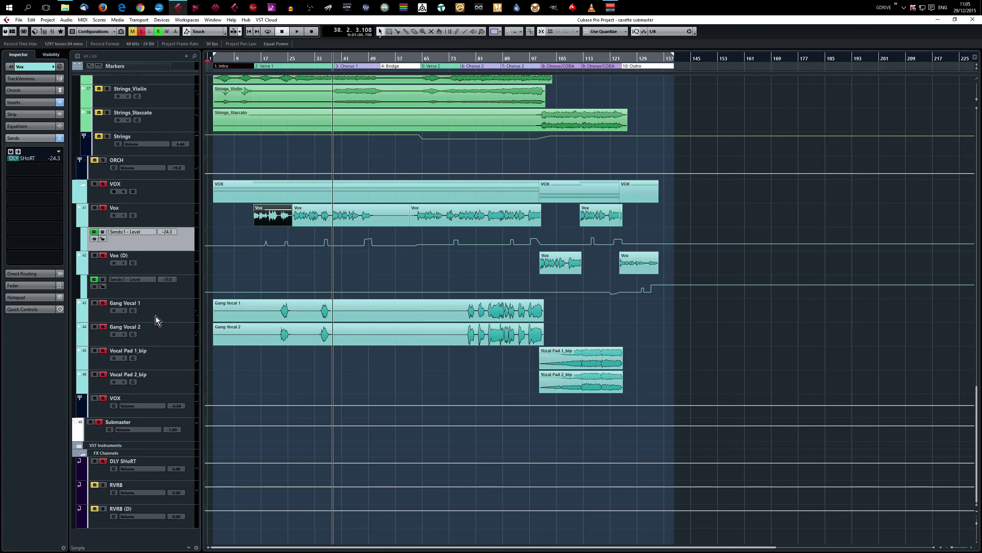
Step: Show the insert effects of Gang Vocal 1 and Gang Vocal 2
{"action": "left_click", "coordinate": [184, 314]}
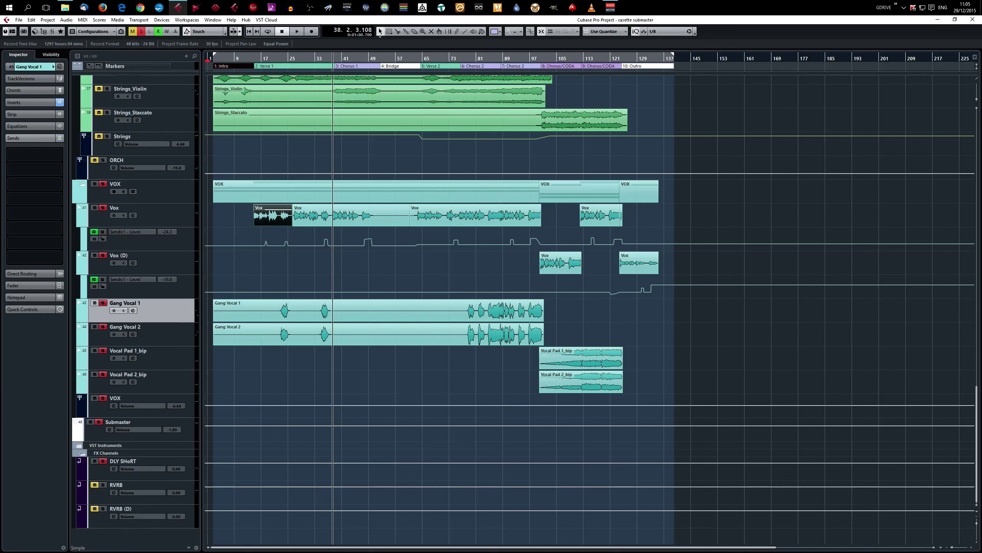
{"action": "left_click", "coordinate": [24, 103]}
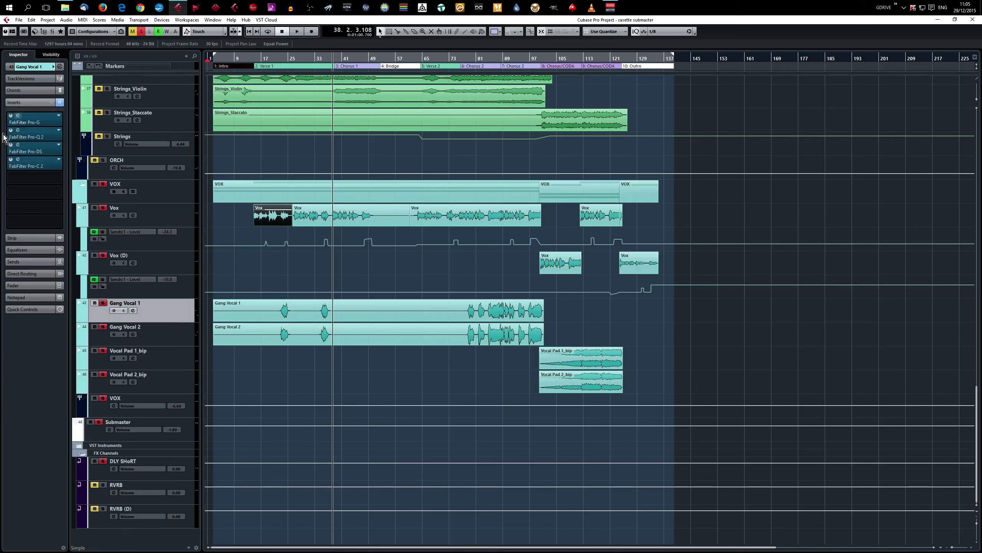
{"action": "left_click", "coordinate": [185, 340]}
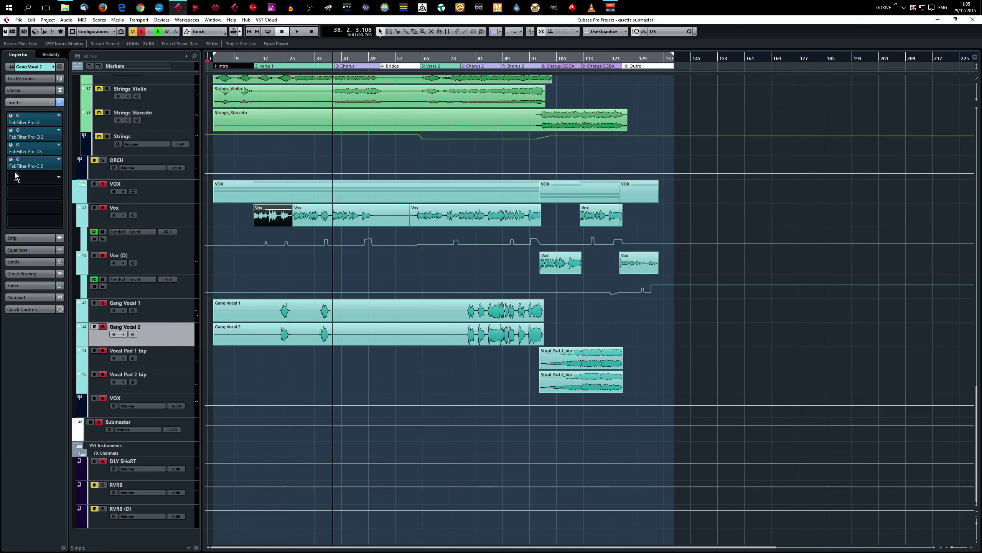
Step: Inspect the attack and release of the FabFilter Pro-G insert on Gang Vocal 2 and the EQ curve of its Pro-Q 2, closing both plug-ins
{"action": "left_click", "coordinate": [18, 116]}
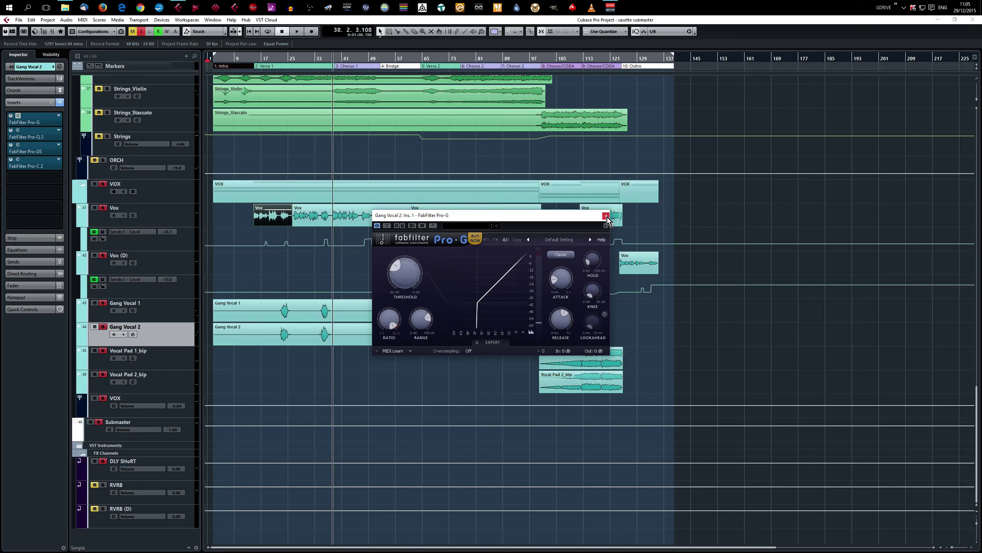
{"action": "mouse_move", "coordinate": [561, 279]}
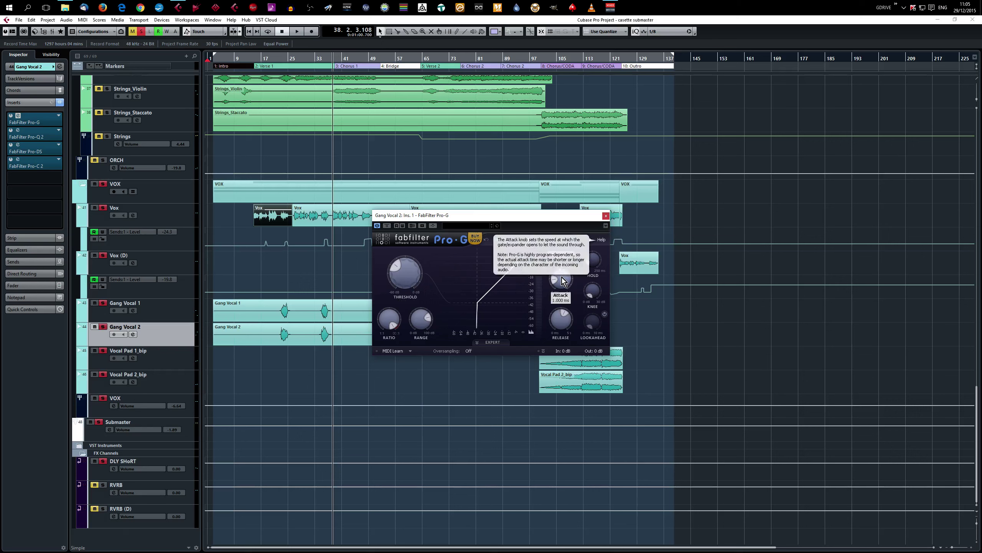
{"action": "mouse_move", "coordinate": [559, 325]}
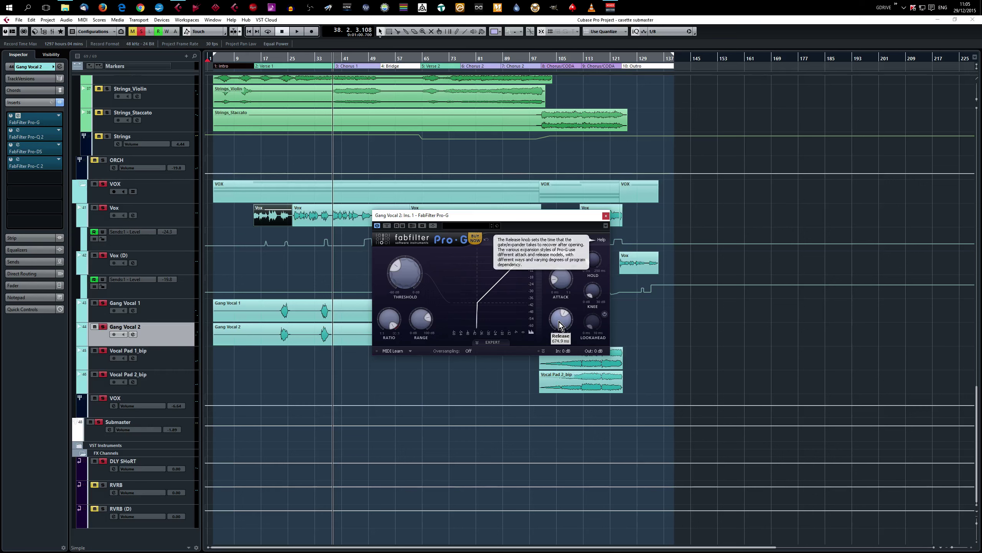
{"action": "left_click", "coordinate": [606, 216]}
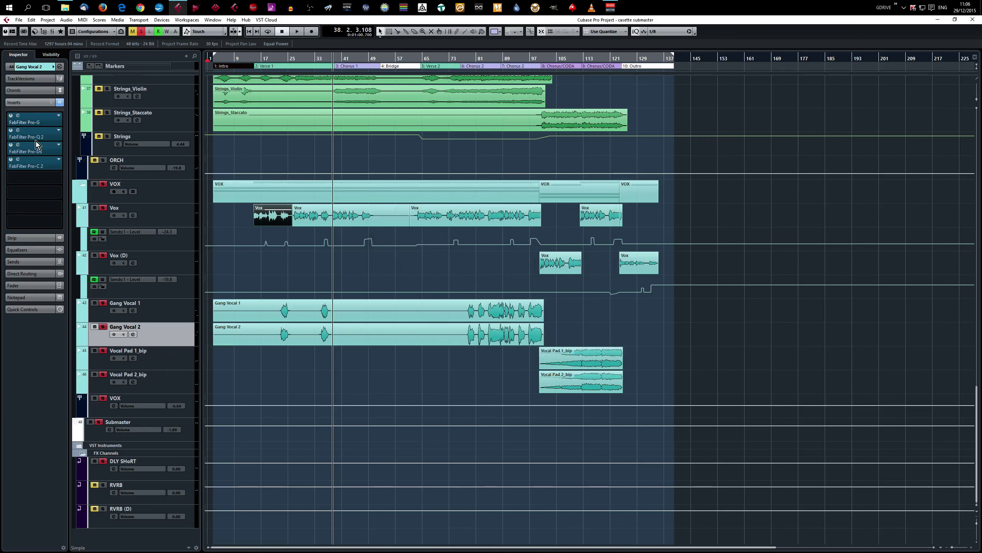
{"action": "left_click", "coordinate": [17, 131]}
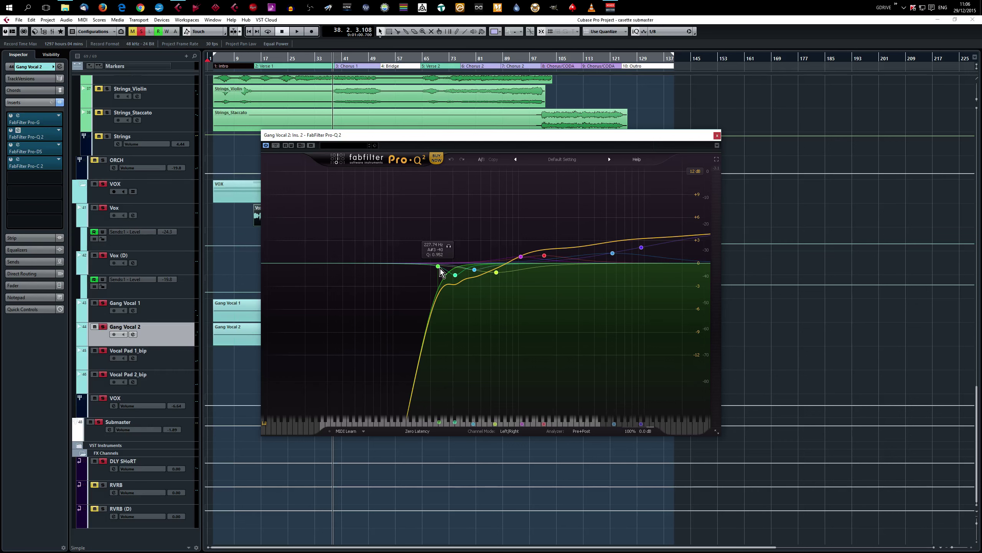
{"action": "left_click", "coordinate": [717, 135]}
Step: Check the insert slots of the Vocal Pad 1_bip and Vocal Pad 2_bip tracks
{"action": "left_click", "coordinate": [185, 362]}
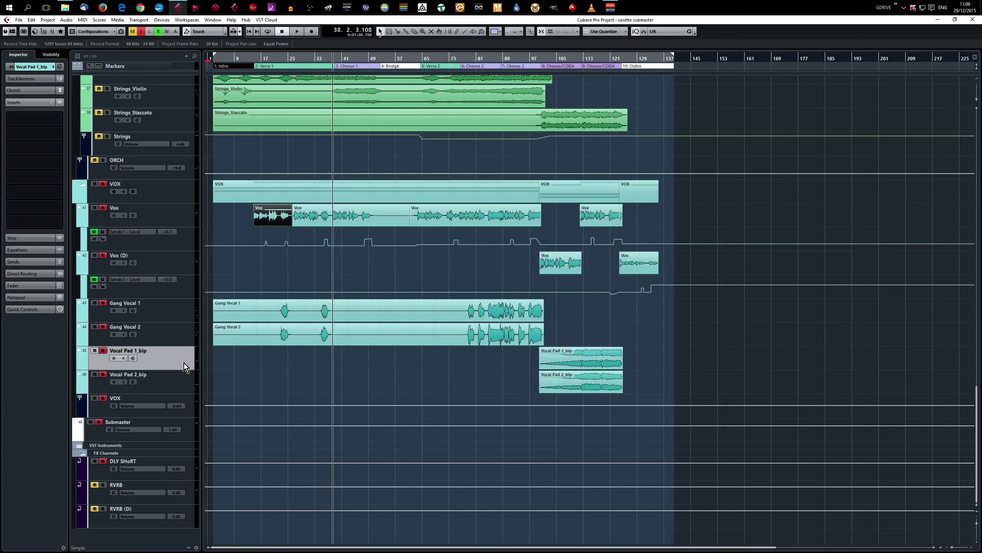
{"action": "left_click", "coordinate": [179, 383]}
{"action": "left_click", "coordinate": [179, 363]}
{"action": "left_click", "coordinate": [180, 384]}
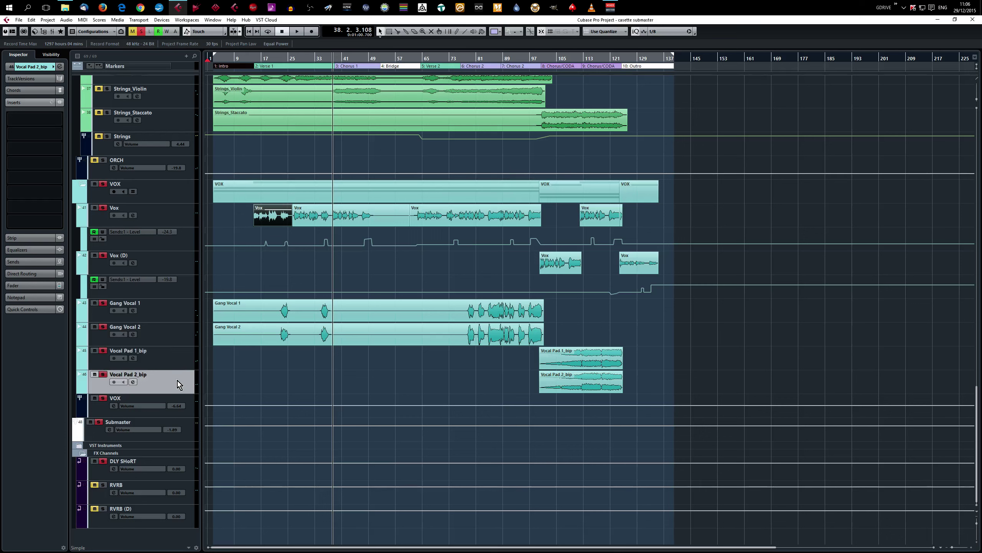
Step: Show the insert effects of the VOX group channel and compare them with the Vocal Pad 1_bip track
{"action": "left_click", "coordinate": [101, 411]}
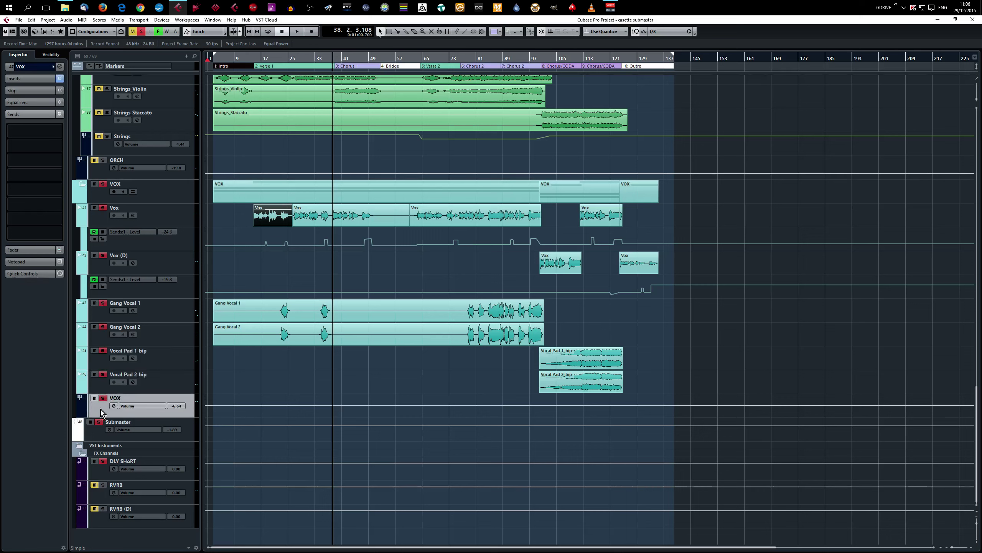
{"action": "left_click", "coordinate": [25, 80]}
{"action": "left_click", "coordinate": [188, 364]}
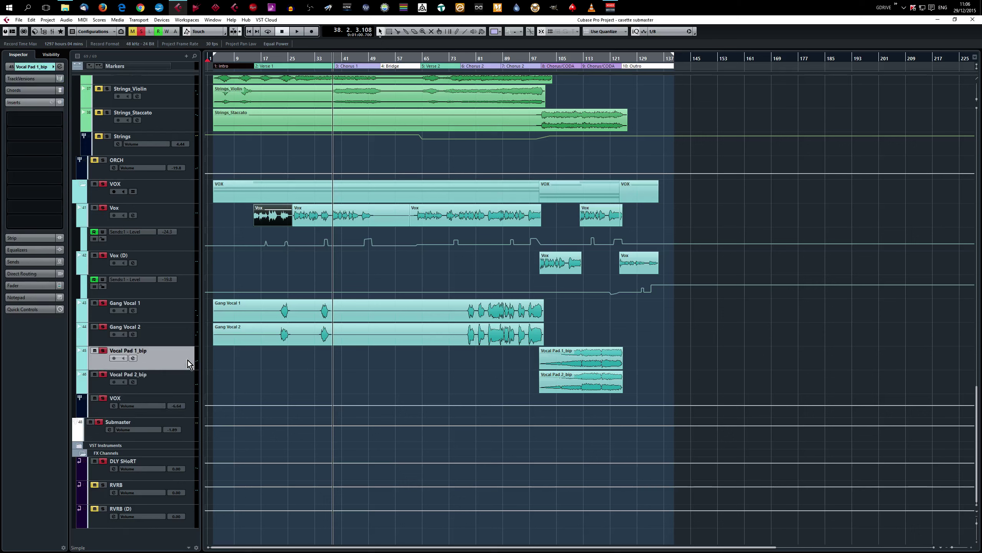
{"action": "left_click", "coordinate": [99, 413]}
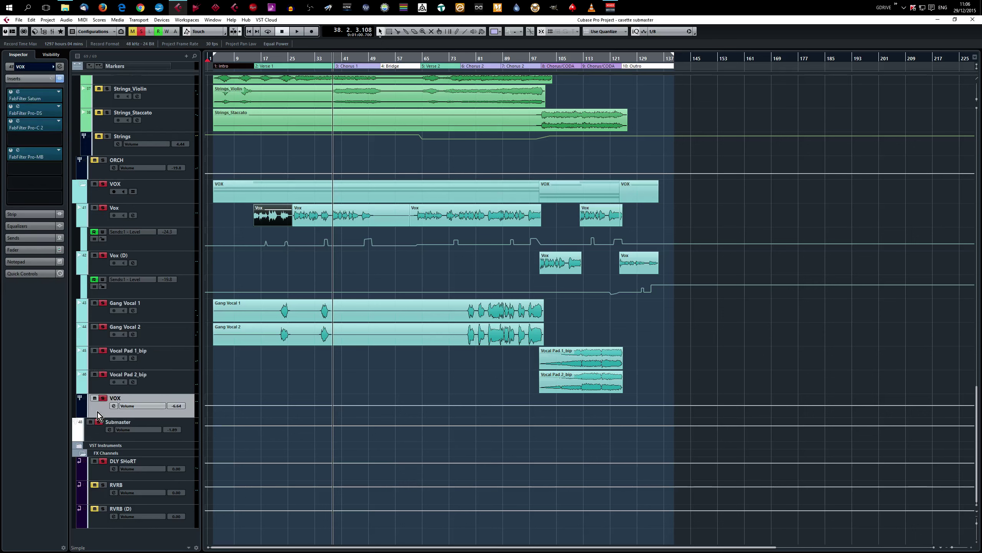
Step: Open the FabFilter Saturn insert on the VOX group in evaluation mode, inspect its drive and tone controls, and close it
{"action": "double_click", "coordinate": [18, 94]}
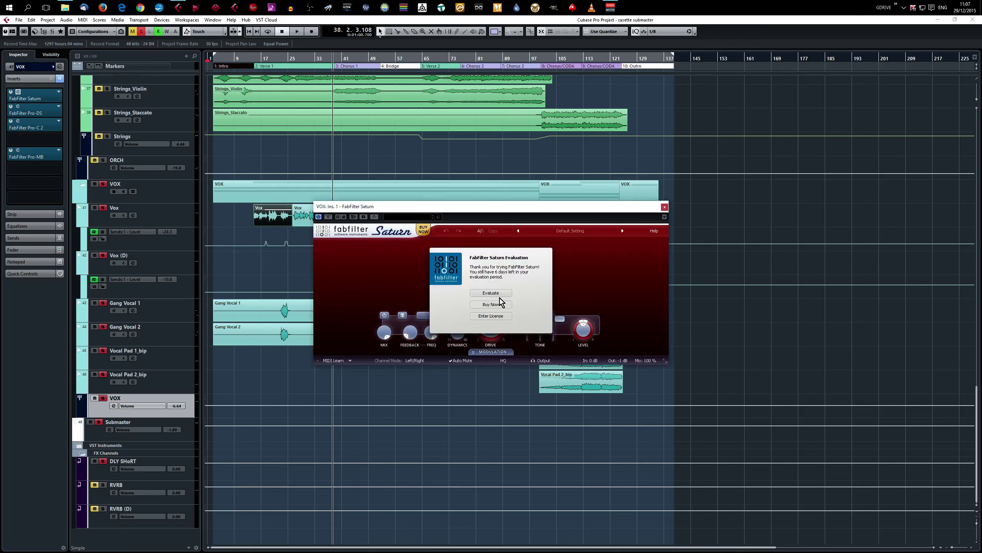
{"action": "left_click", "coordinate": [498, 293]}
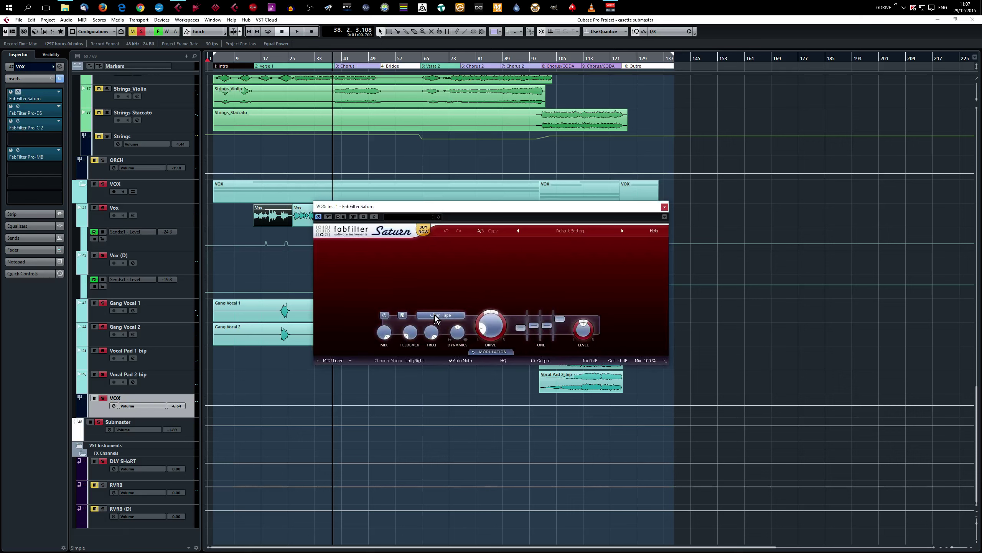
{"action": "mouse_move", "coordinate": [493, 328]}
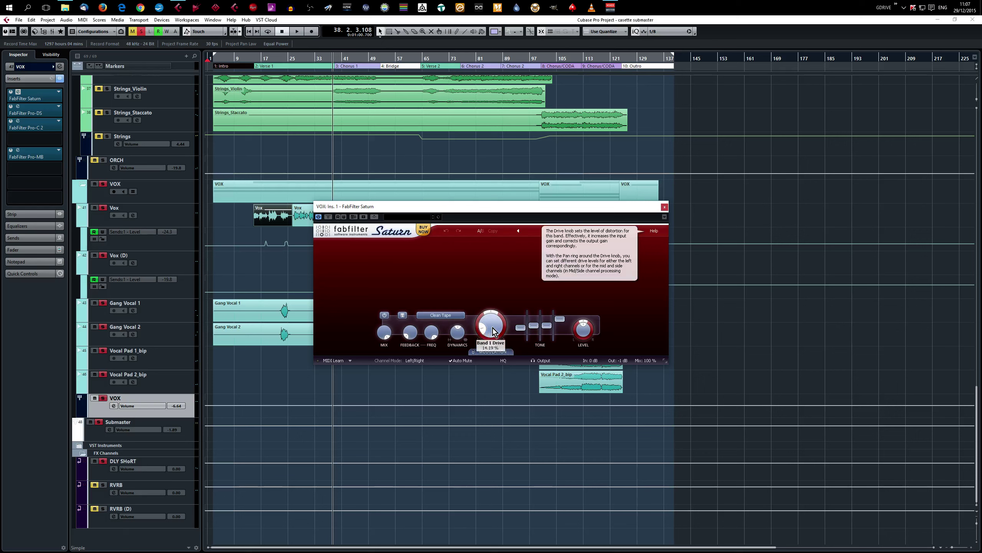
{"action": "mouse_move", "coordinate": [561, 324]}
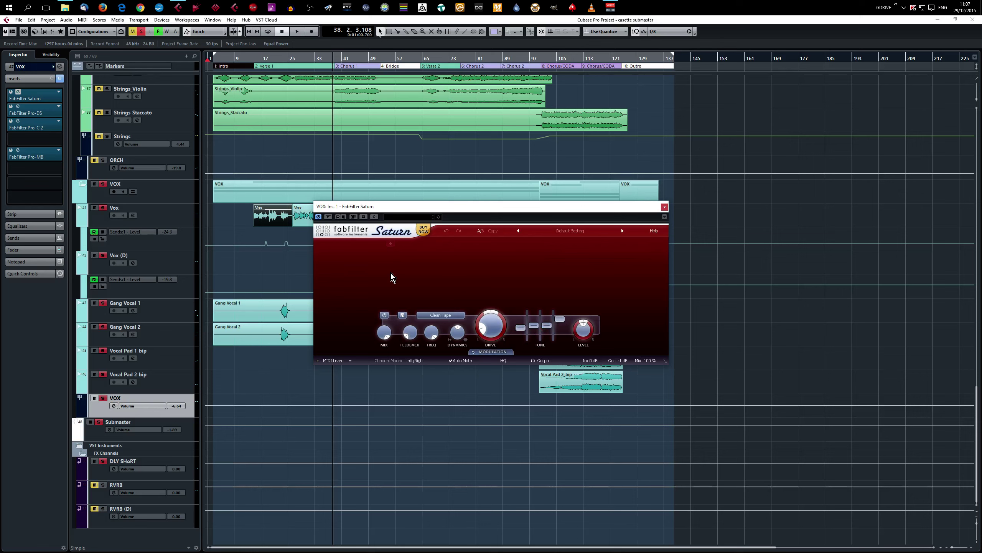
{"action": "left_click", "coordinate": [664, 206]}
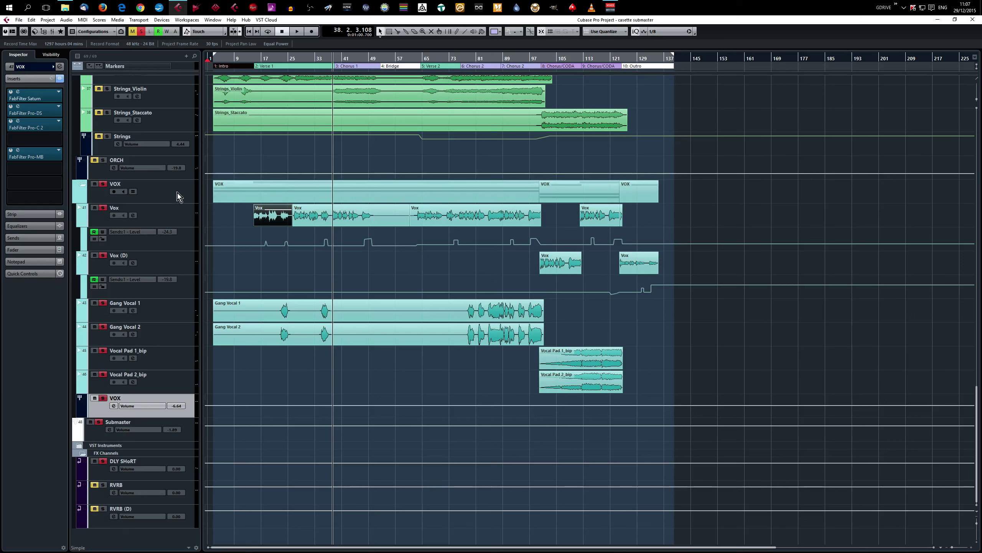
Step: Open the FabFilter Pro-G insert on the Vox track, inspect its gate settings, and close it
{"action": "left_click", "coordinate": [177, 219]}
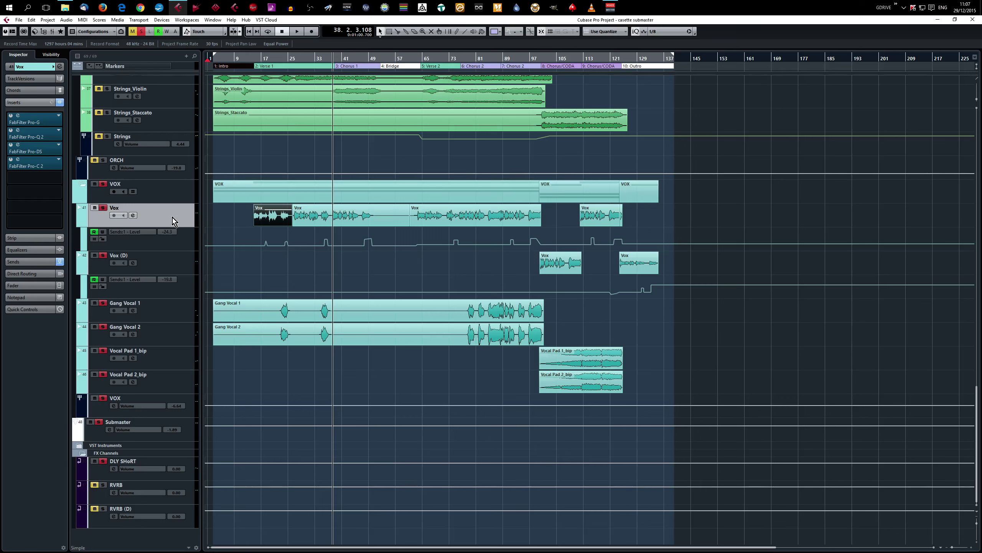
{"action": "left_click", "coordinate": [18, 116]}
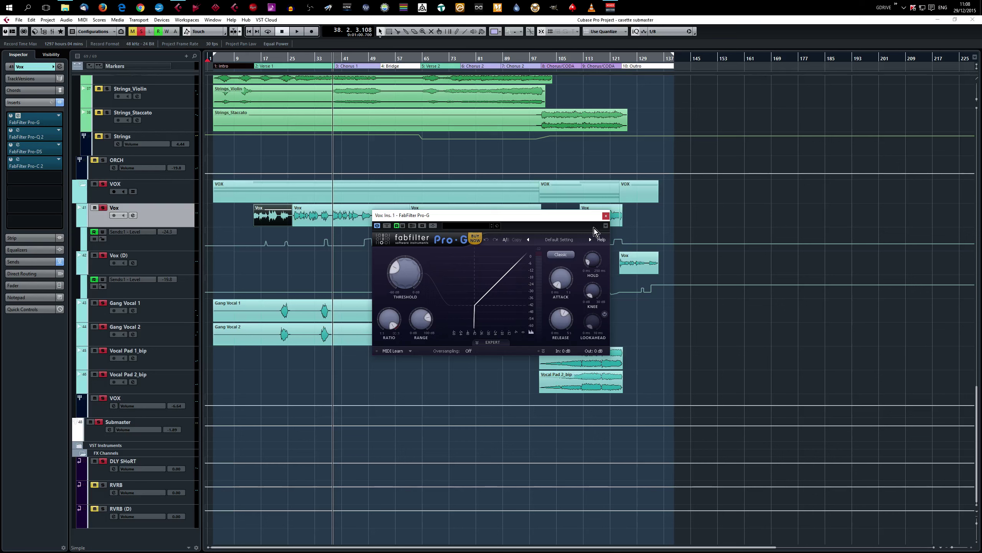
{"action": "left_click", "coordinate": [606, 216]}
{"action": "left_click", "coordinate": [606, 218]}
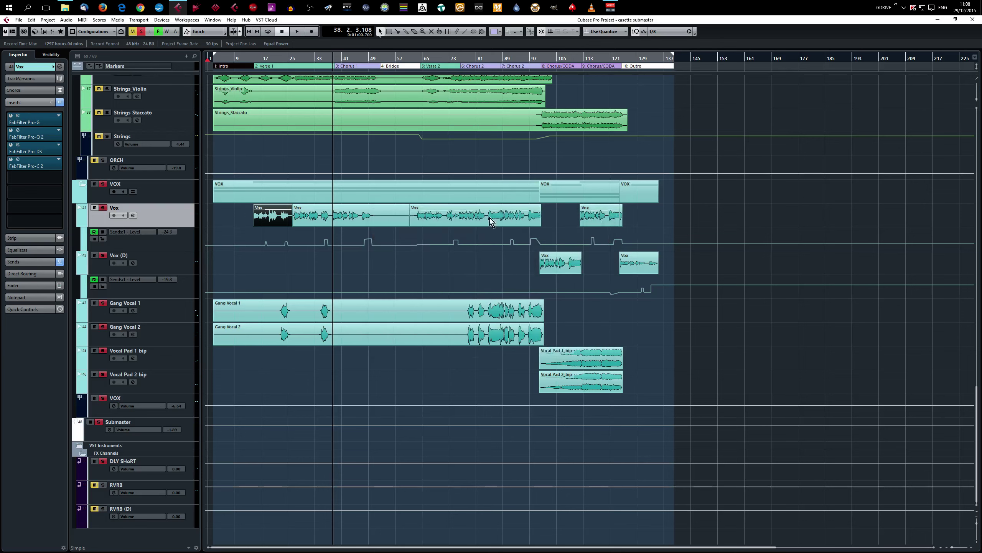
Step: Open the FabFilter Pro-Q 2 insert on the Vox track and inspect the individual bands of its EQ curve
{"action": "left_click", "coordinate": [18, 131]}
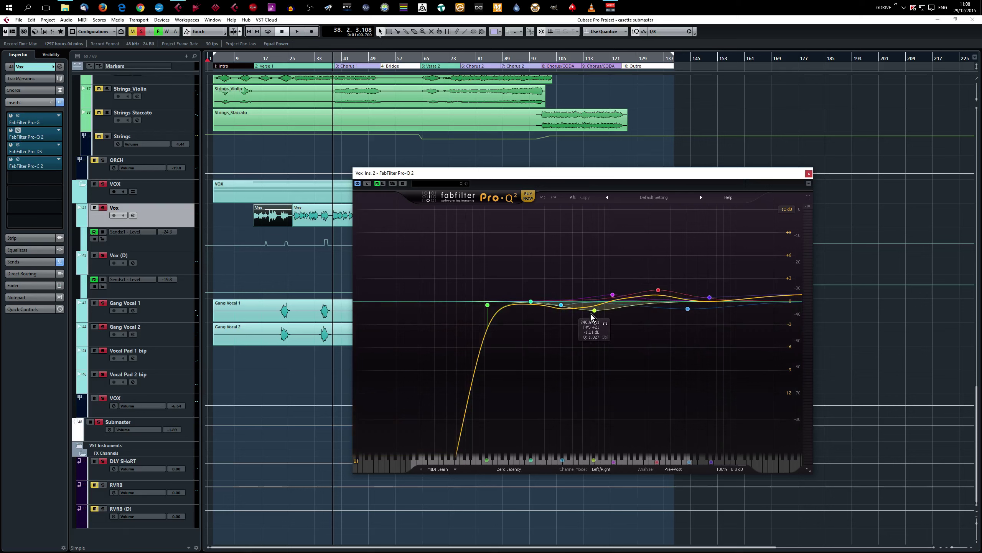
{"action": "left_click", "coordinate": [689, 314]}
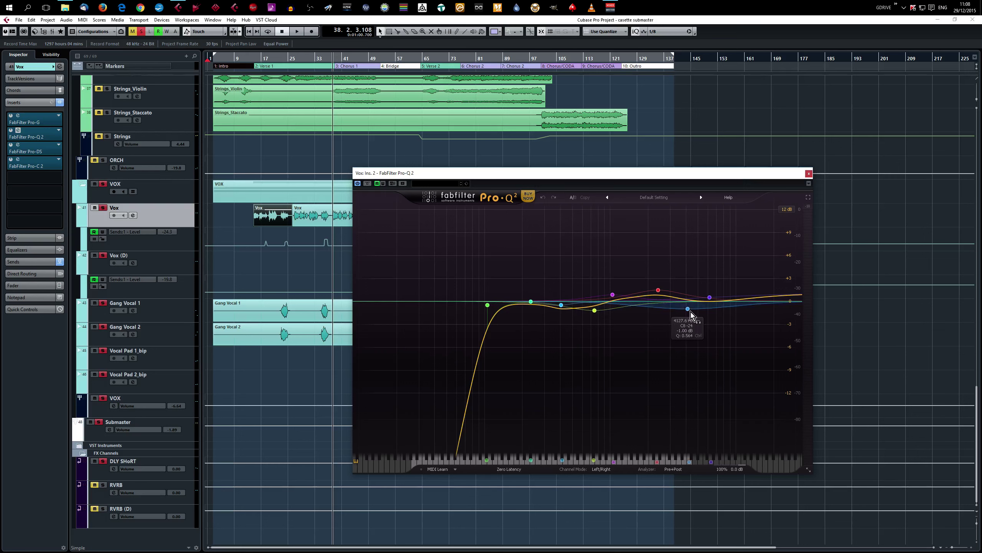
{"action": "left_click", "coordinate": [712, 300]}
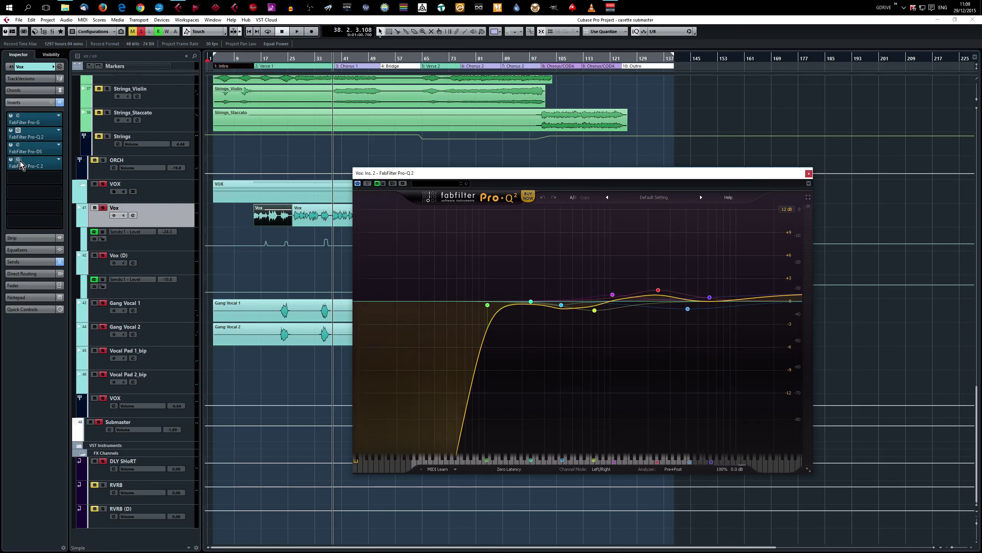
Step: Open the Vox track's FabFilter Pro-DS in evaluation mode, check its oversampling options, and close it along with Pro-Q 2
{"action": "left_click", "coordinate": [18, 145]}
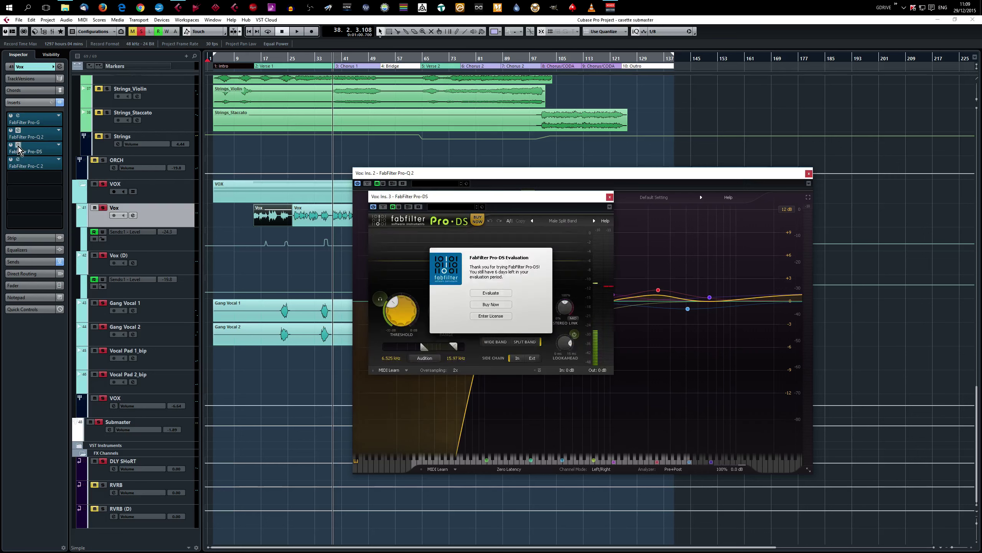
{"action": "left_click", "coordinate": [491, 293]}
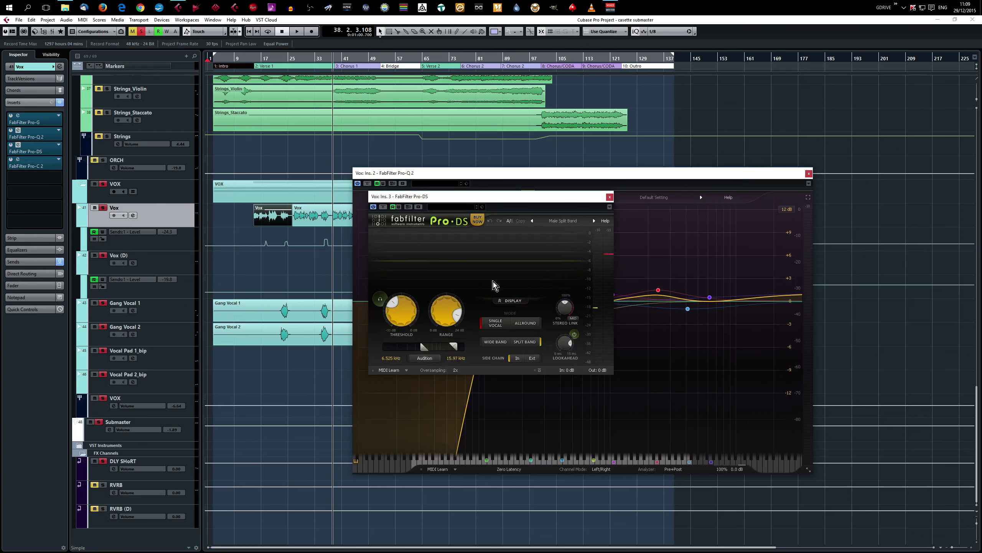
{"action": "left_click_drag", "start_coordinate": [523, 200], "coordinate": [680, 250]}
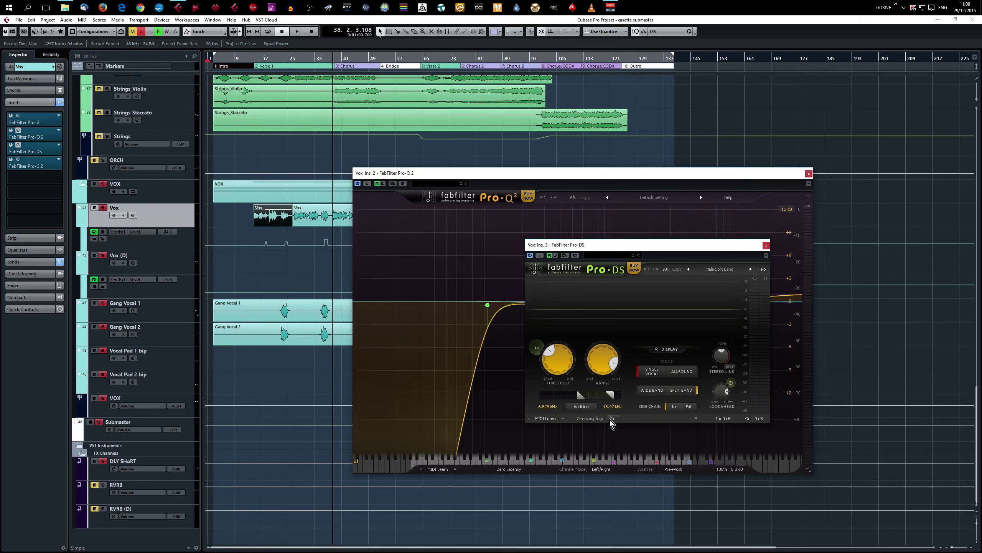
{"action": "mouse_move", "coordinate": [610, 419]}
{"action": "left_click", "coordinate": [612, 419]}
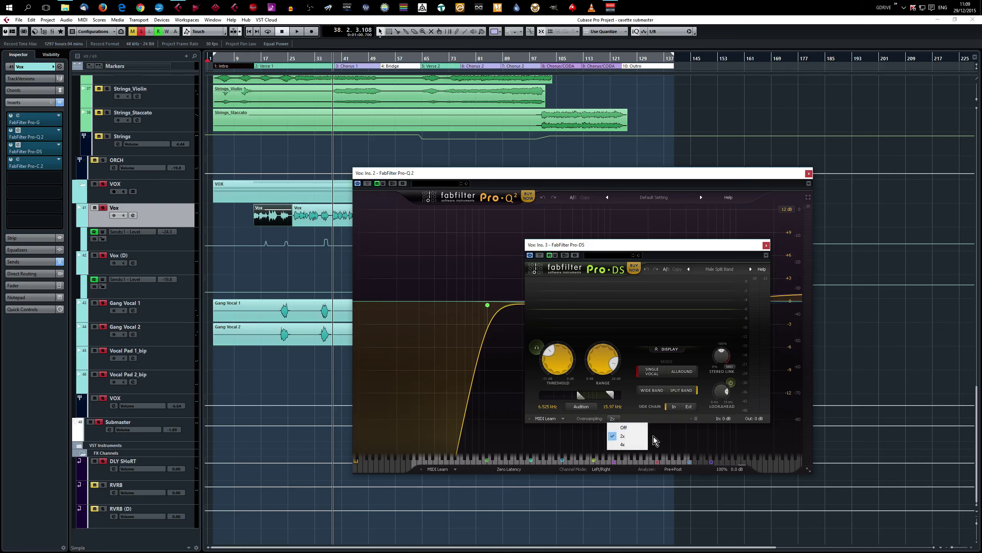
{"action": "left_click", "coordinate": [677, 420]}
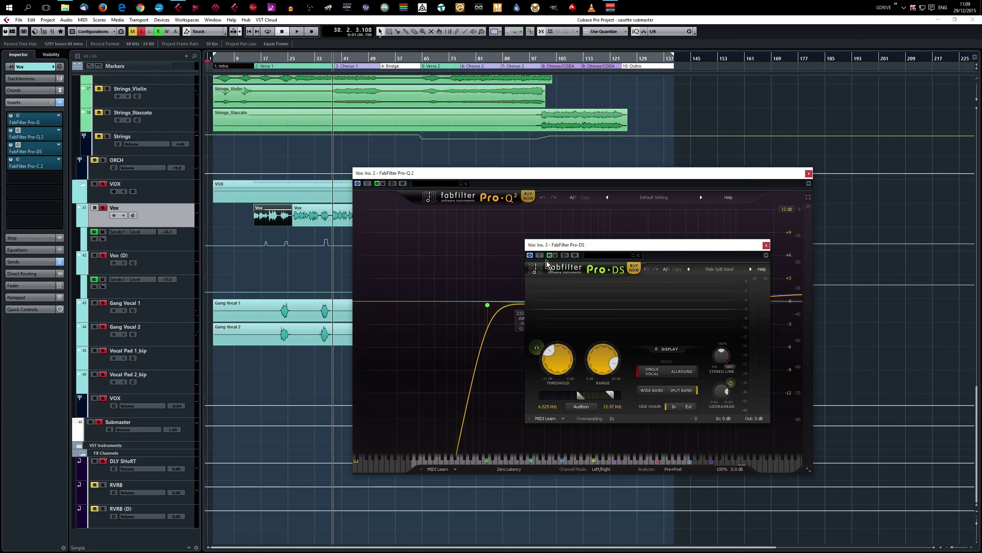
{"action": "left_click", "coordinate": [766, 248]}
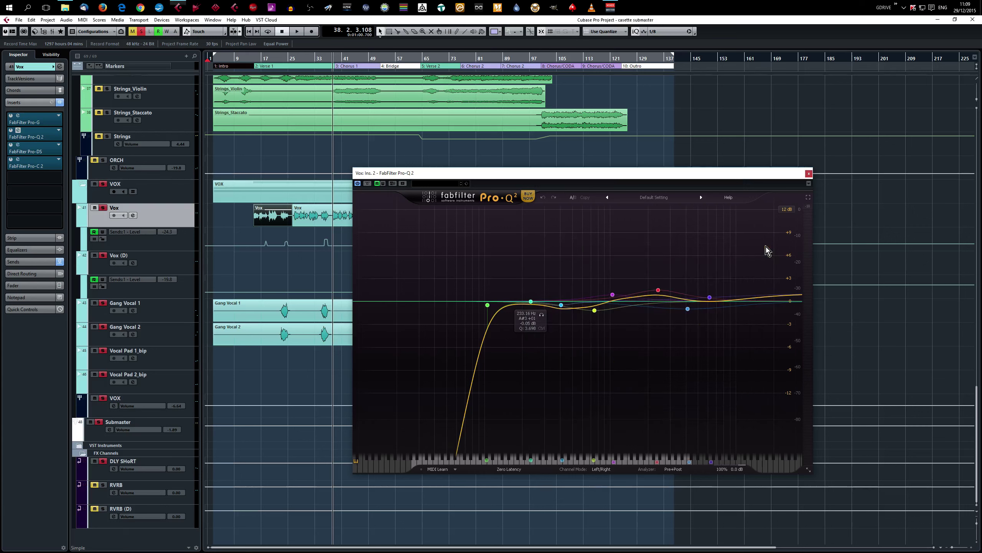
{"action": "left_click", "coordinate": [809, 174]}
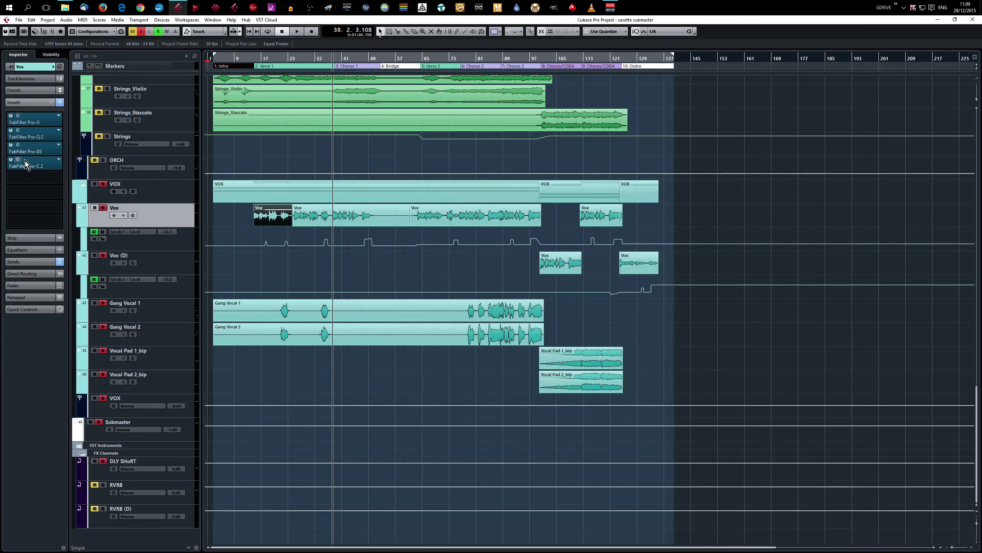
Step: Open the Vox track's Pro-DS and its FabFilter Pro-C 2 in evaluation mode, inspect the compressor settings, and close both plug-ins
{"action": "left_click", "coordinate": [18, 147]}
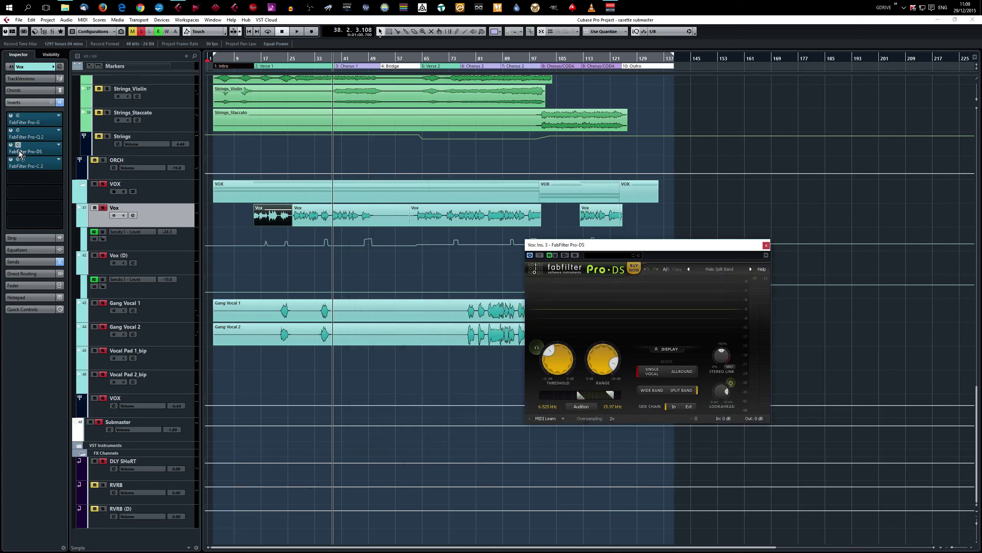
{"action": "left_click", "coordinate": [17, 159]}
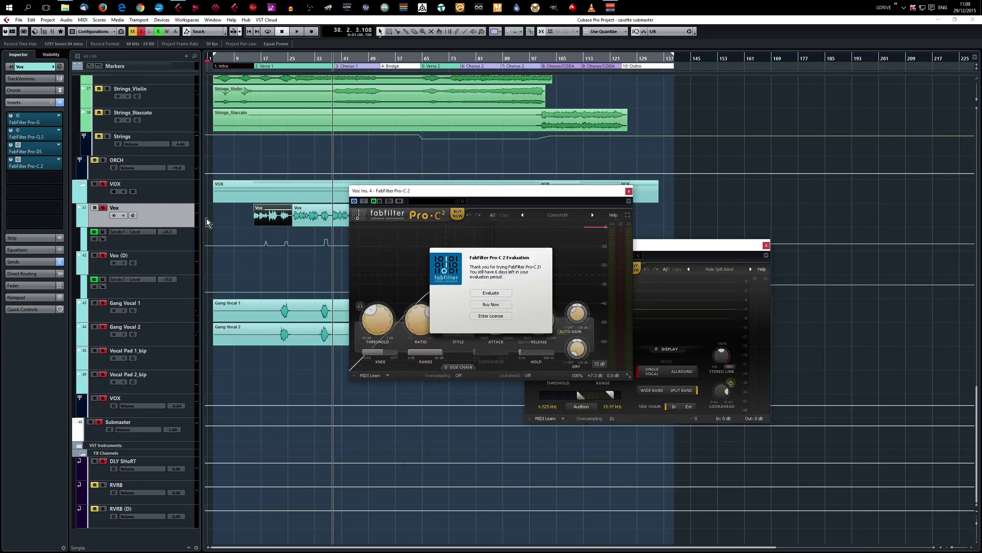
{"action": "left_click", "coordinate": [499, 293]}
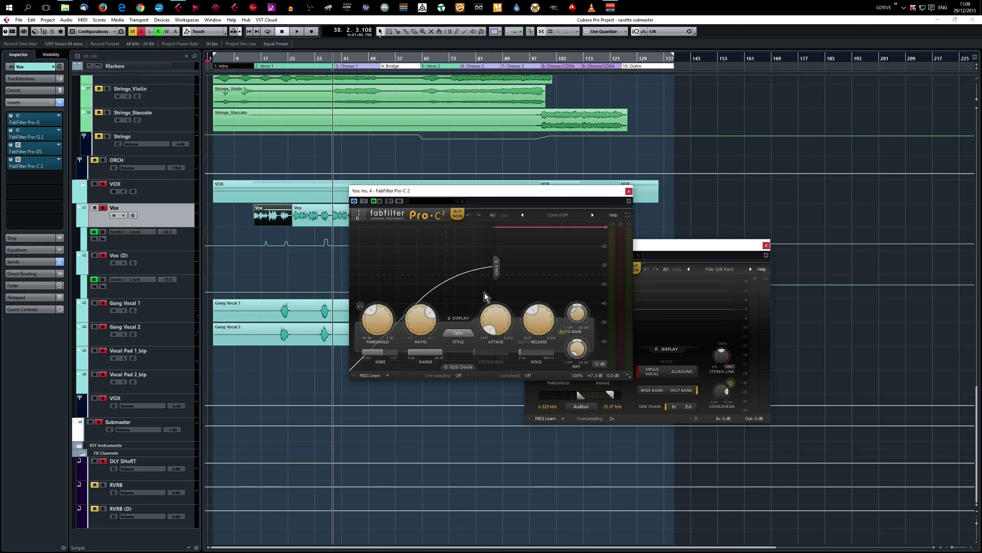
{"action": "left_click", "coordinate": [628, 191]}
{"action": "left_click", "coordinate": [766, 245]}
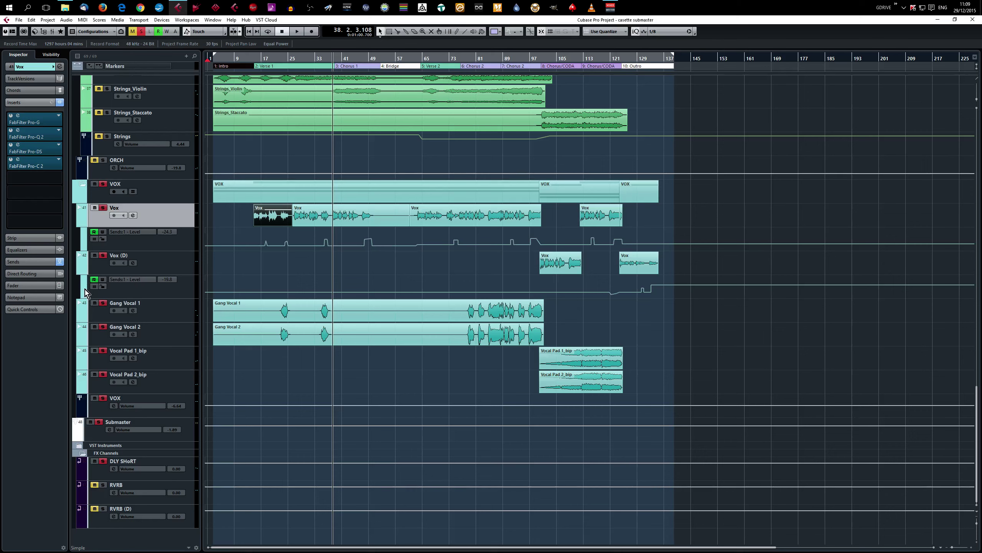
Step: Check the insert slots of the Vox (D), Vocal Pad 1_bip and Vocal Pad 2_bip tracks
{"action": "left_click", "coordinate": [191, 267]}
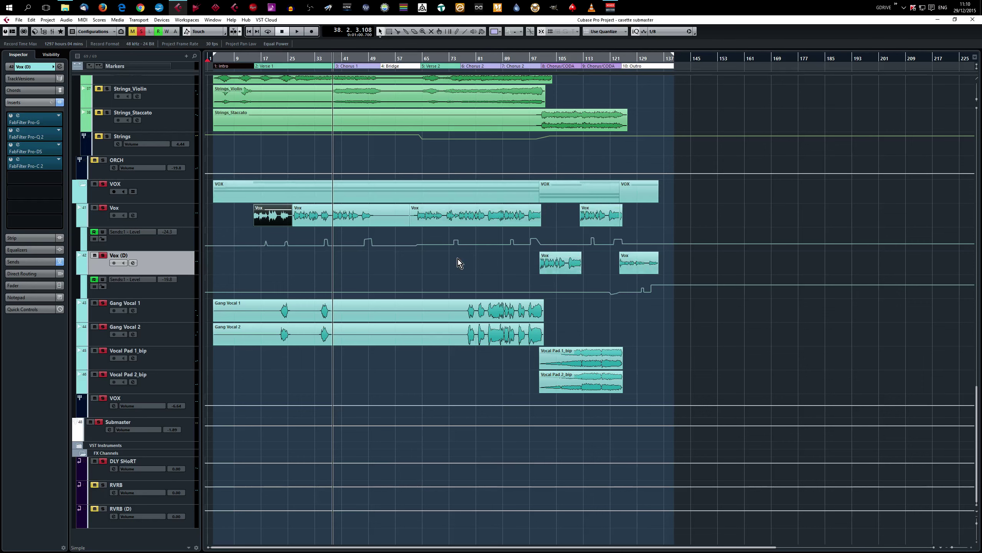
{"action": "scroll", "coordinate": [459, 262], "scroll_direction": "up", "scroll_amount": 3}
{"action": "scroll", "coordinate": [458, 262], "scroll_direction": "down", "scroll_amount": 3}
{"action": "left_click", "coordinate": [177, 362]}
{"action": "left_click", "coordinate": [182, 389]}
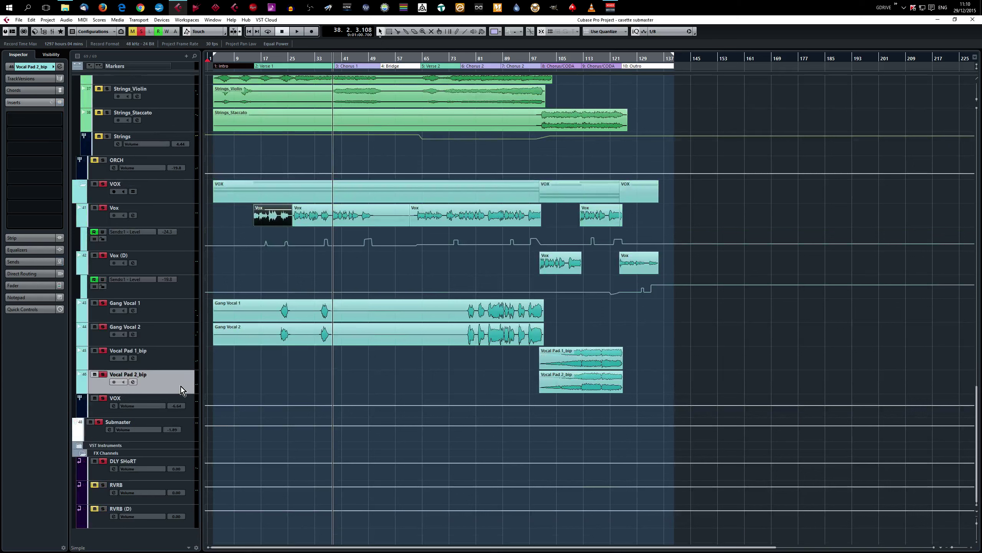
Step: Show the VOX group channel's inserts again, review its FabFilter Saturn tone controls, and close the plug-in
{"action": "left_click", "coordinate": [98, 414]}
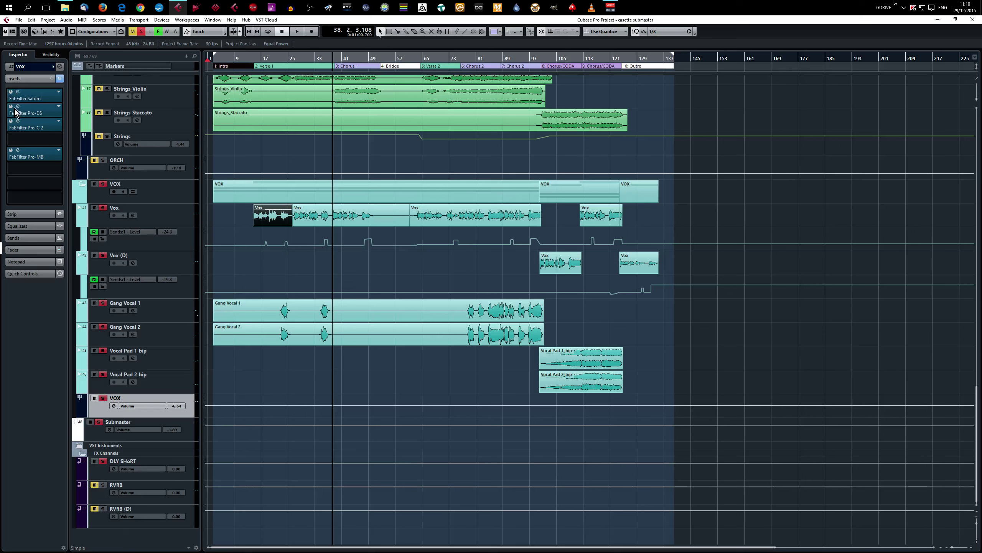
{"action": "left_click", "coordinate": [17, 92]}
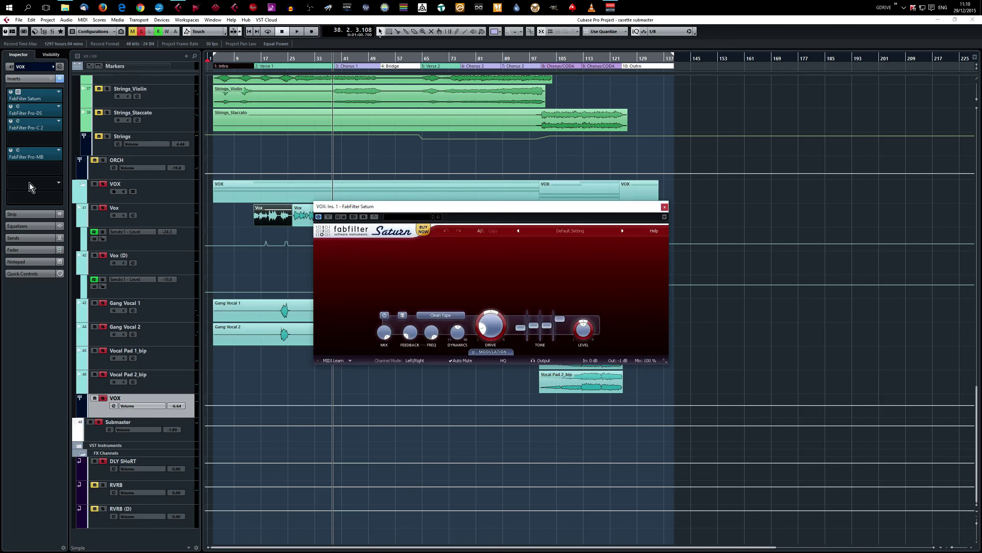
{"action": "mouse_move", "coordinate": [560, 321]}
{"action": "left_click", "coordinate": [664, 207]}
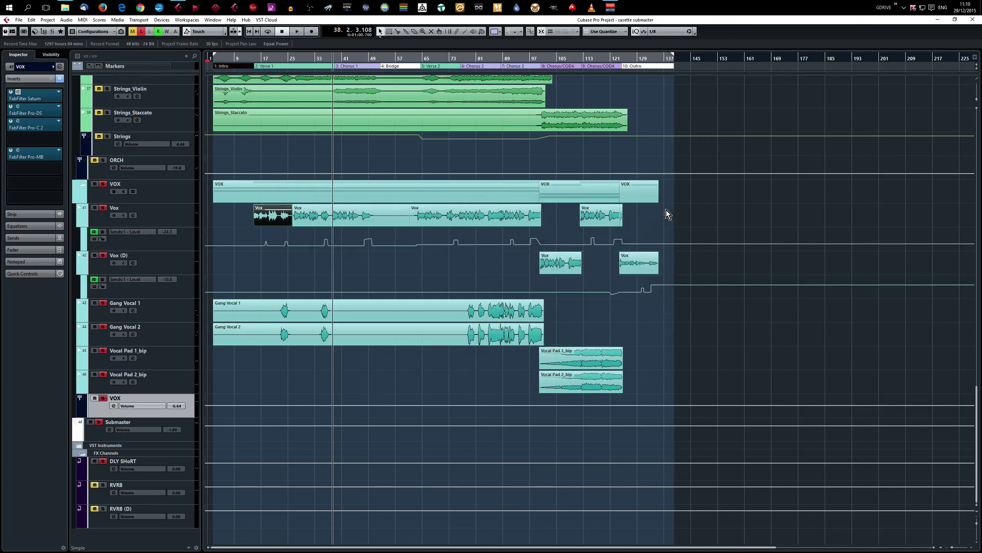
Step: Inspect the de-esser settings of the VOX group's FabFilter Pro-DS and the compression settings of its Pro-C 2, closing each plug-in
{"action": "double_click", "coordinate": [17, 109]}
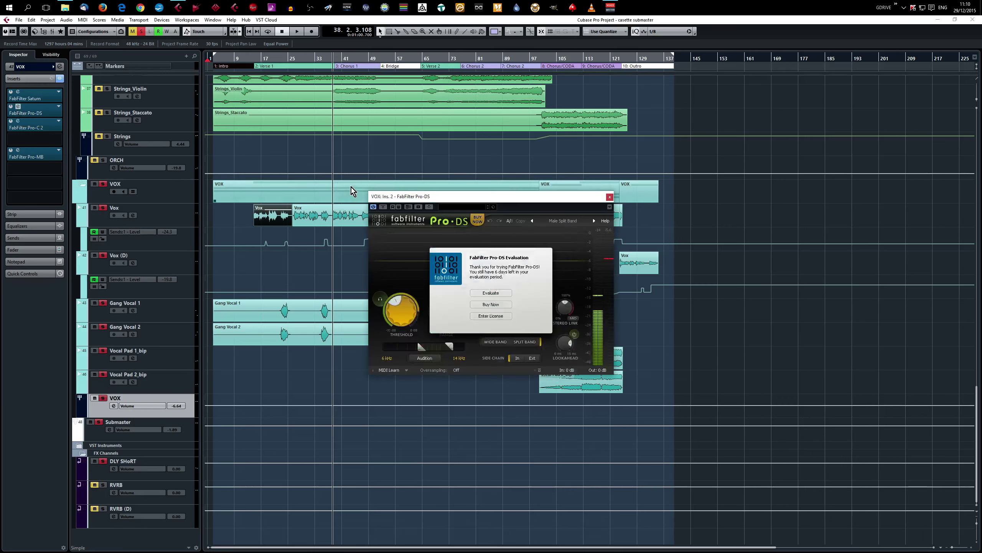
{"action": "left_click", "coordinate": [495, 293]}
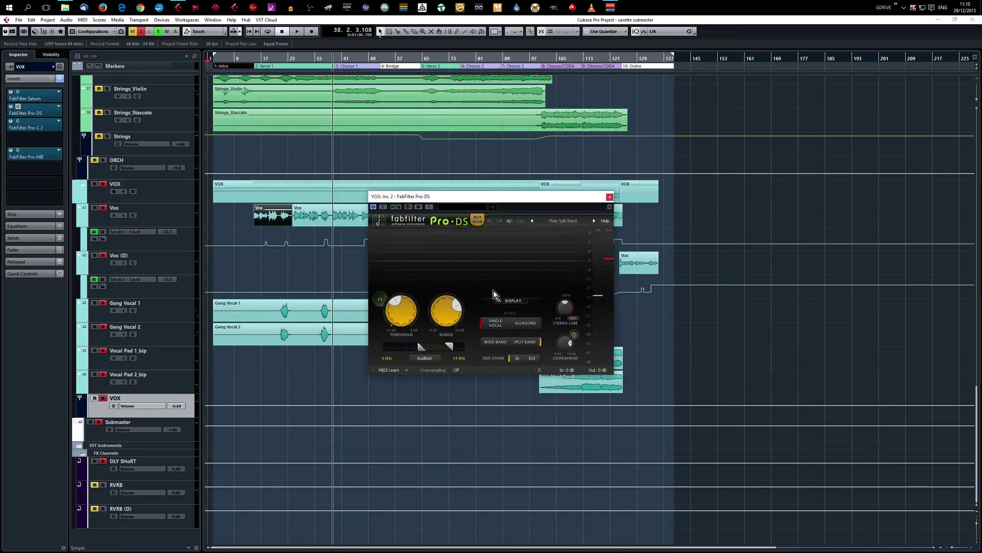
{"action": "left_click", "coordinate": [609, 198]}
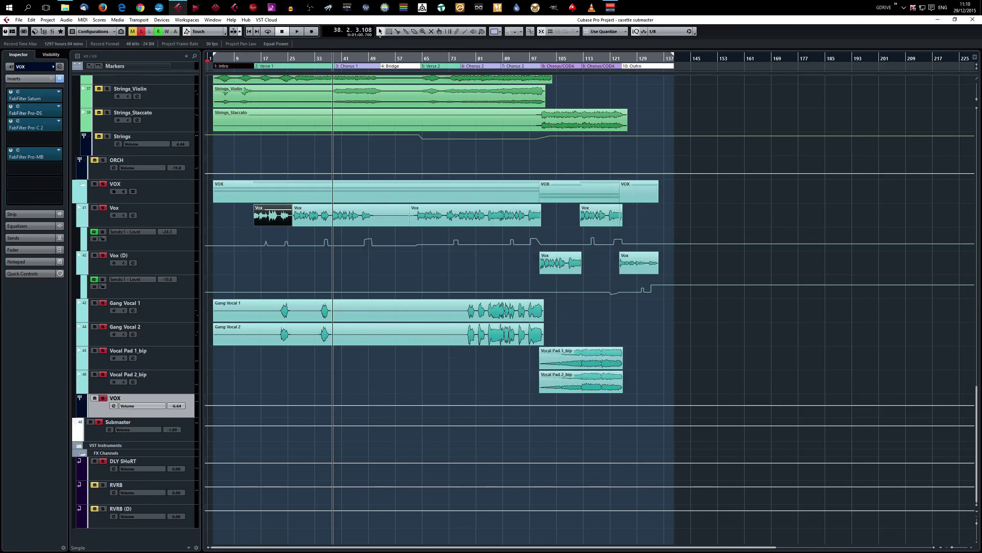
{"action": "left_click", "coordinate": [18, 121]}
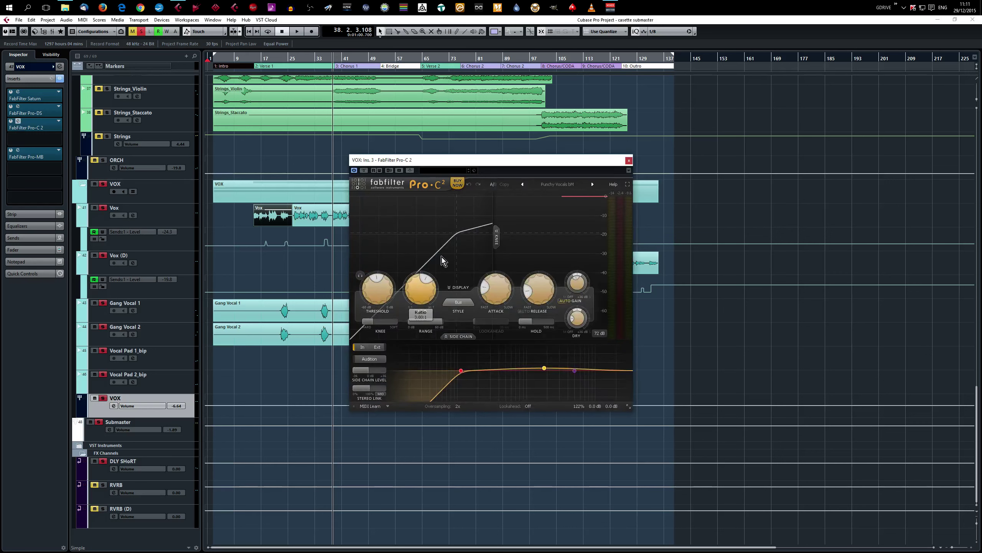
{"action": "left_click", "coordinate": [629, 160]}
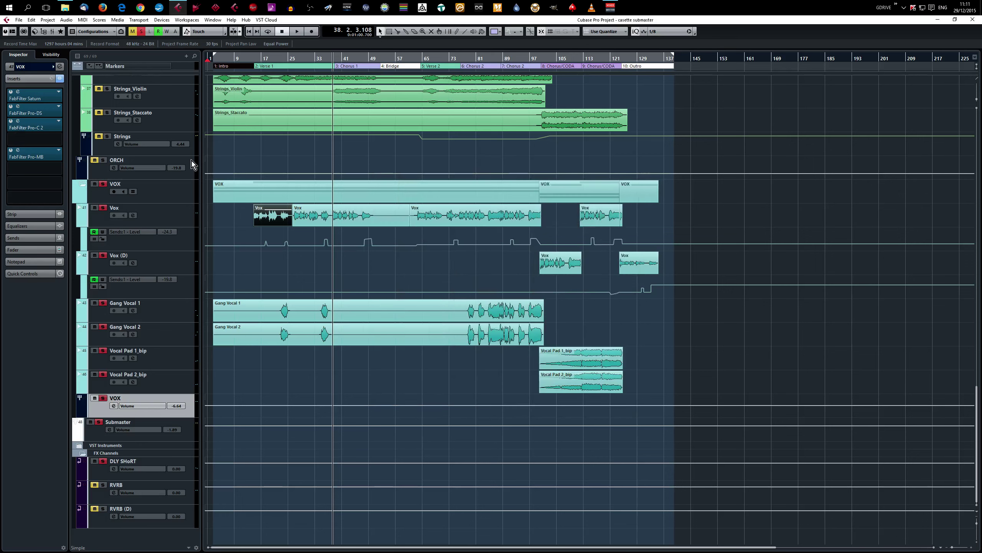
Step: Open the FabFilter Pro-MB insert on the VOX group in evaluation mode, inspect its multiband curve, and close it
{"action": "left_click", "coordinate": [17, 152]}
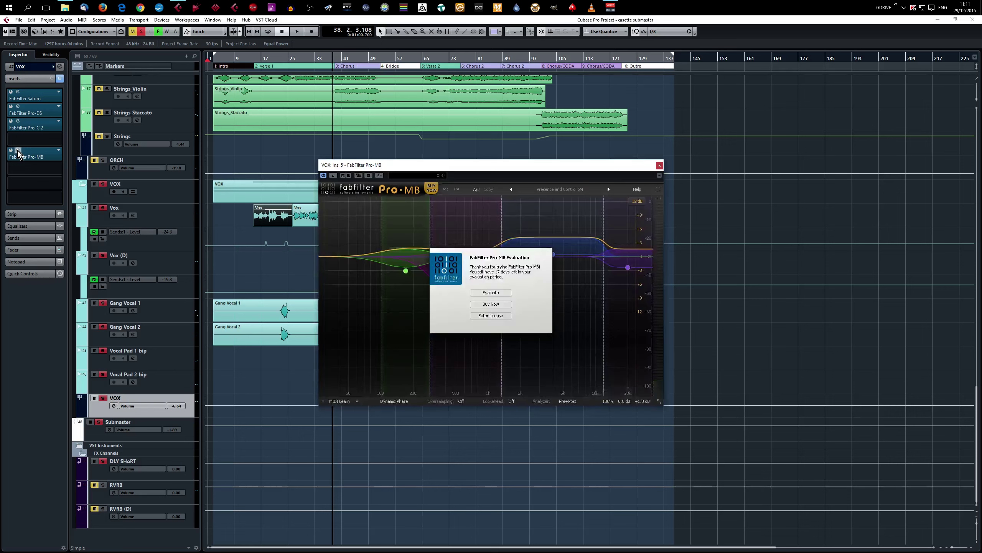
{"action": "left_click", "coordinate": [491, 293]}
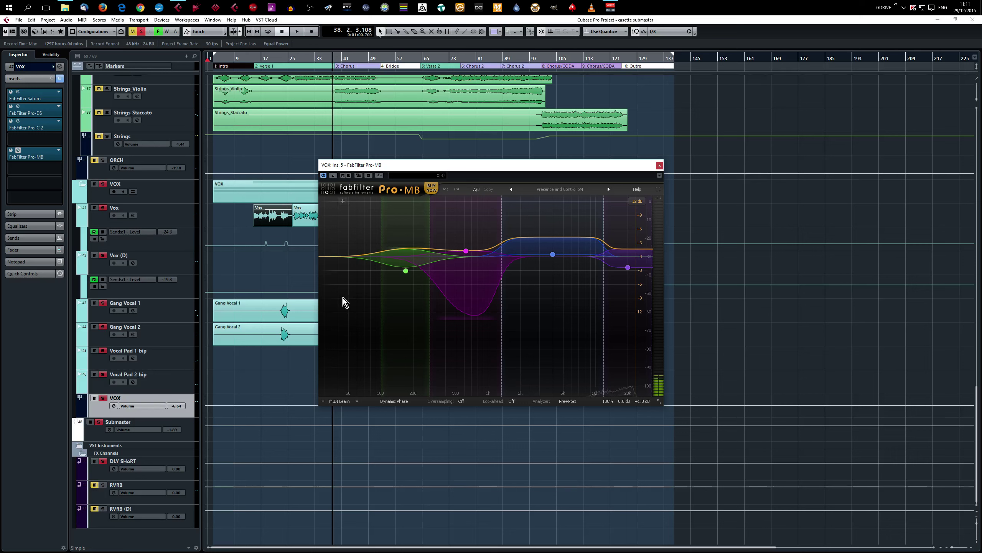
{"action": "left_click", "coordinate": [659, 167]}
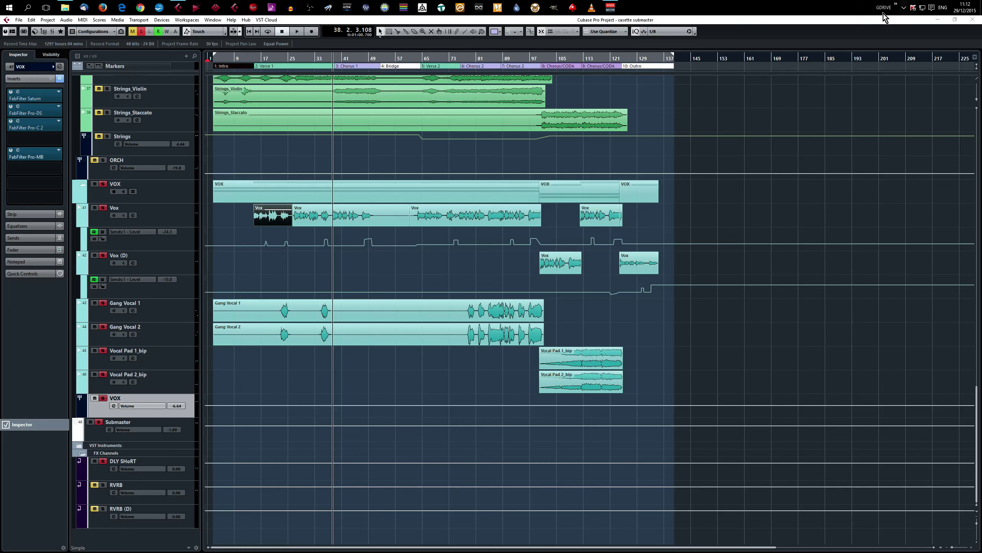
{"action": "left_click", "coordinate": [903, 8]}
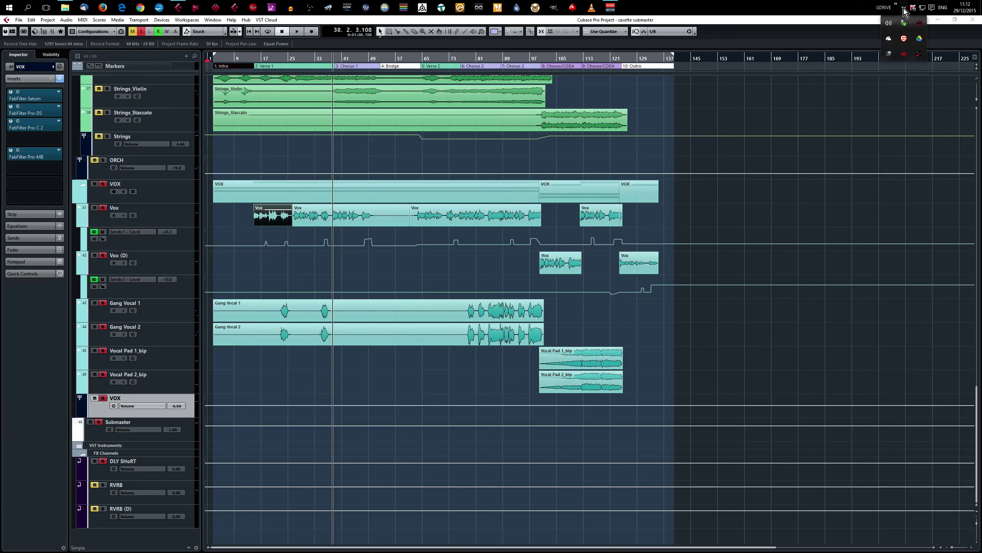
{"action": "left_click", "coordinate": [920, 55]}
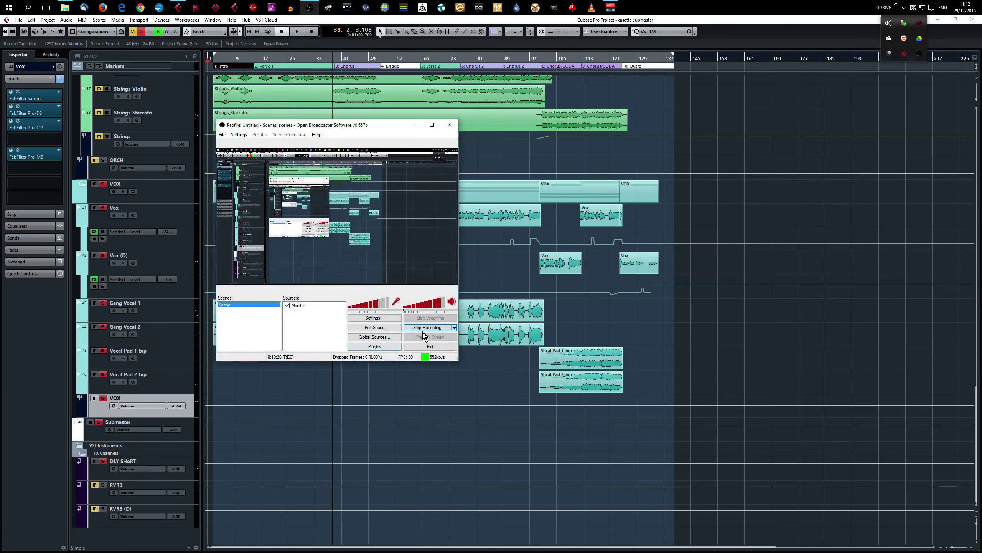